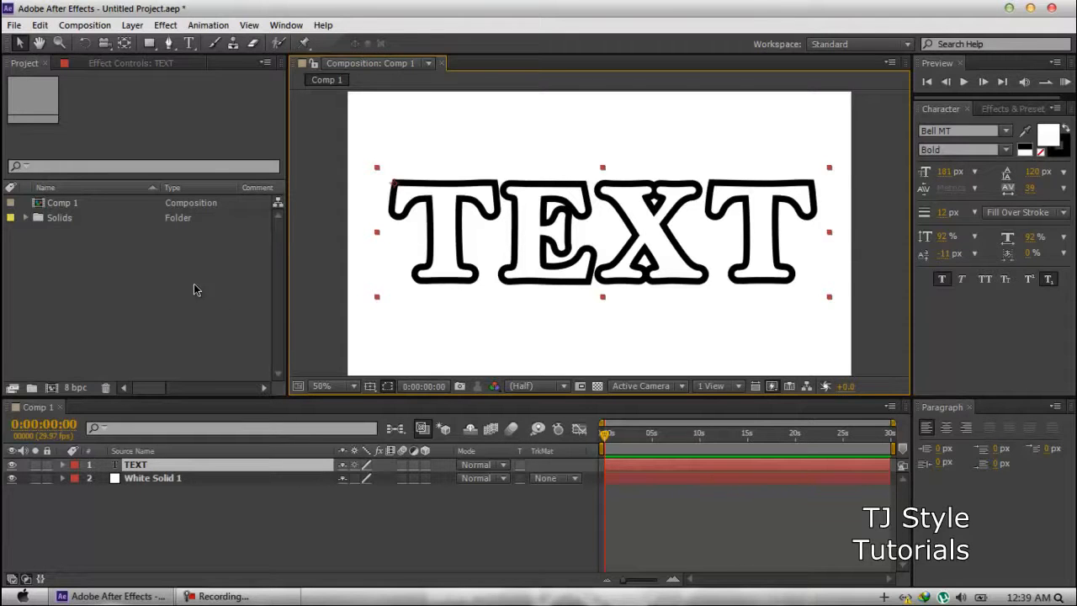
pyautogui.click(328, 244)
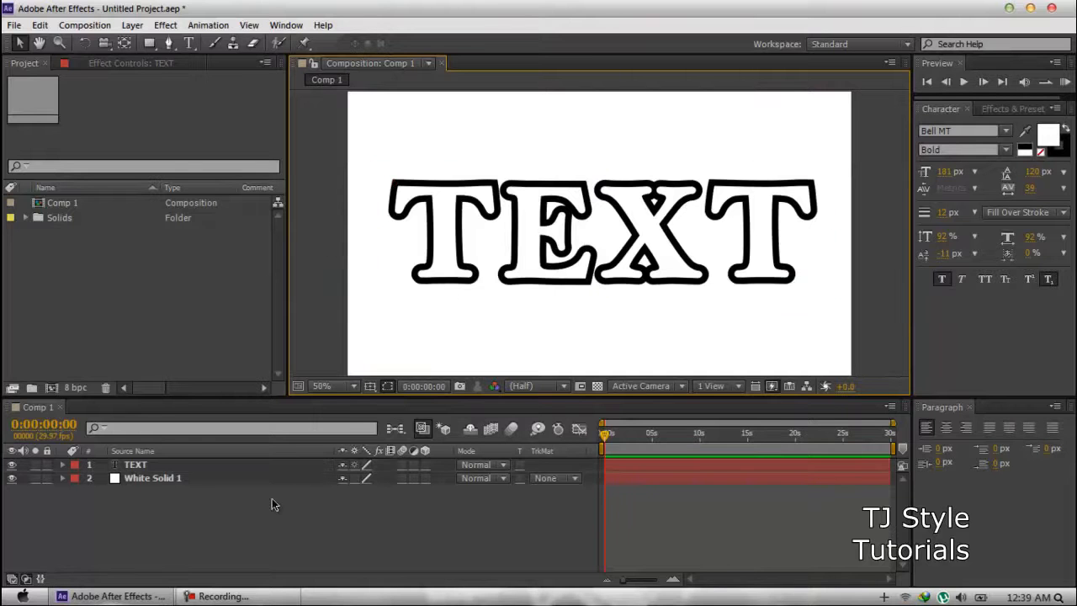
pyautogui.click(151, 468)
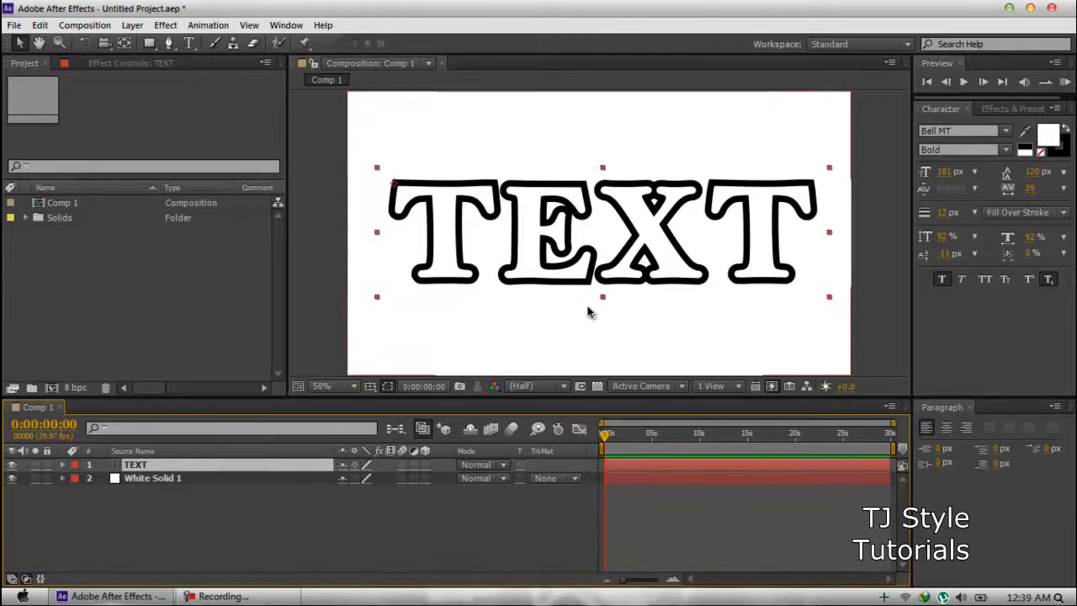
pyautogui.click(252, 597)
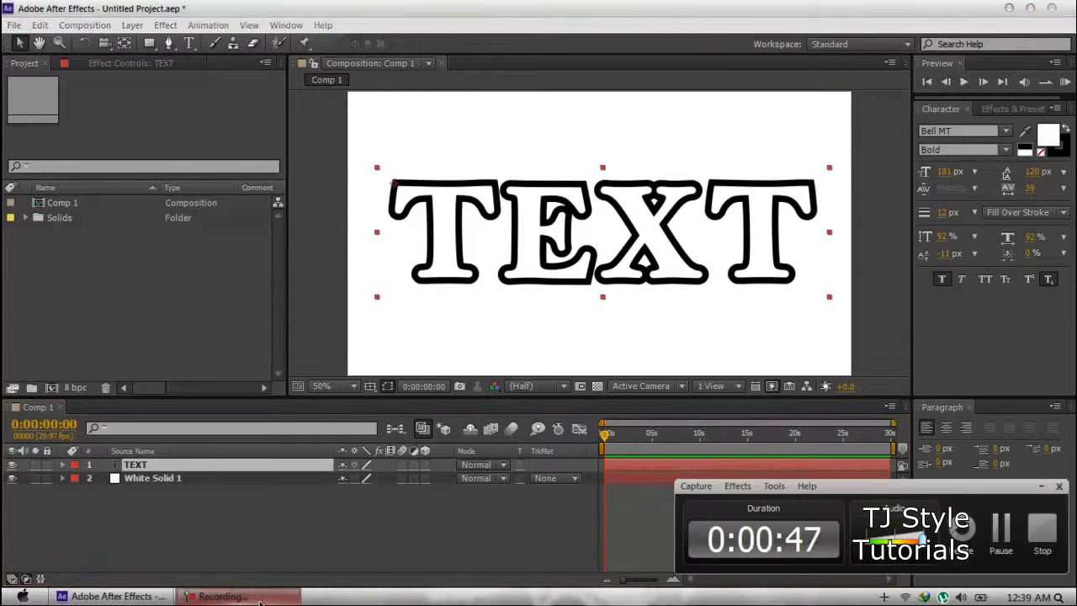
pyautogui.click(253, 597)
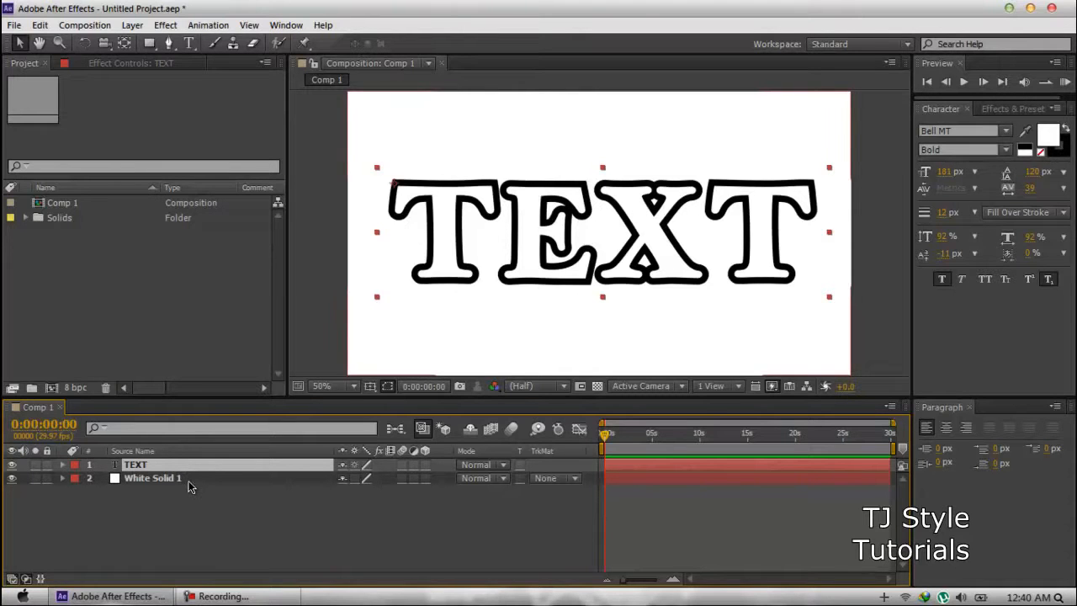
pyautogui.click(200, 532)
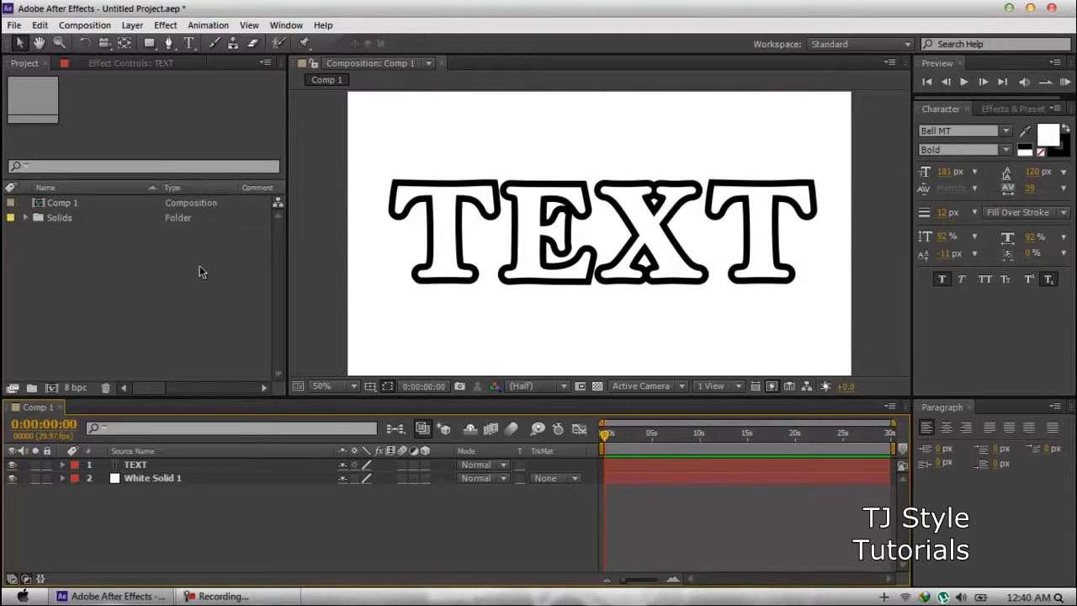
pyautogui.click(239, 595)
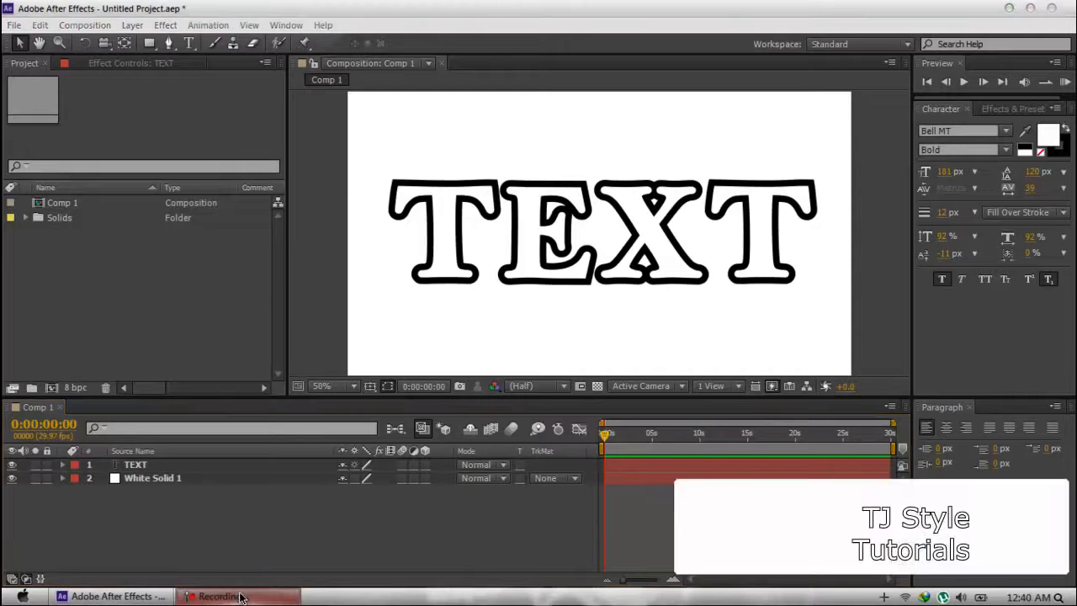
pyautogui.click(186, 594)
pyautogui.click(201, 341)
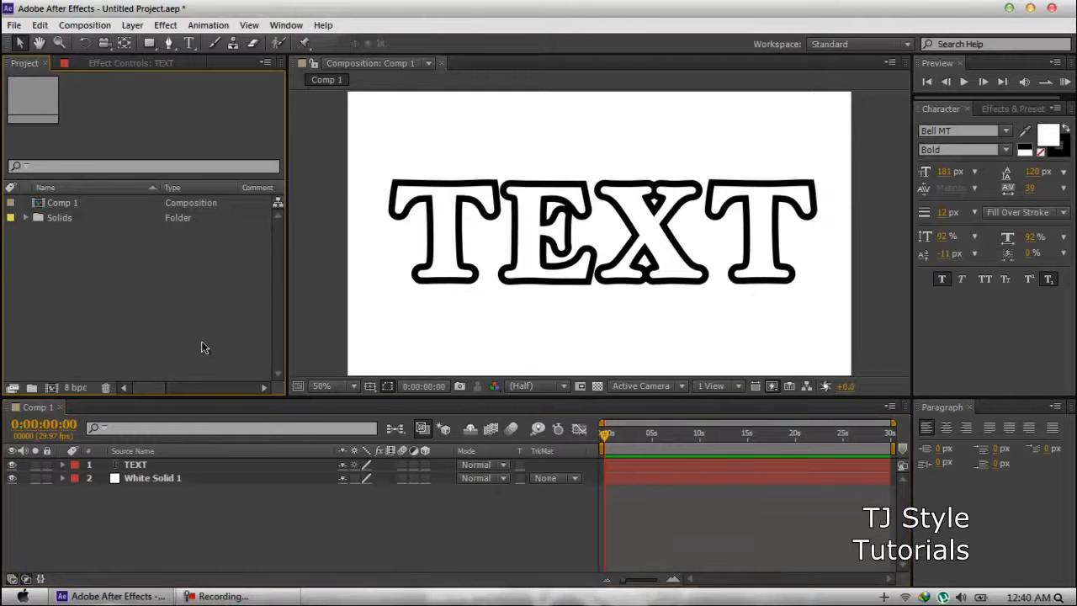
pyautogui.click(240, 477)
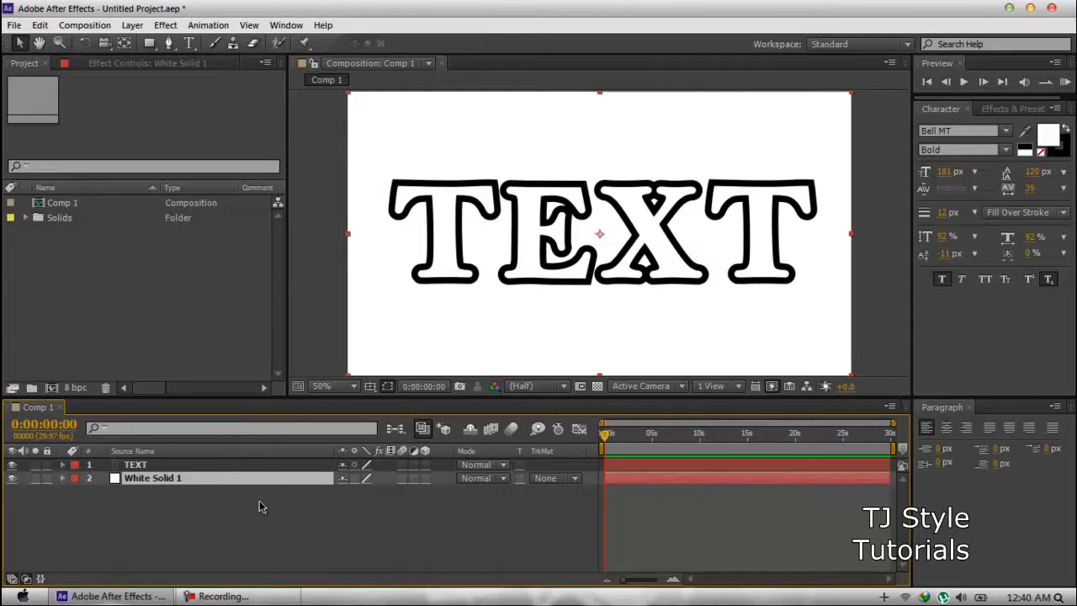
# - Make the TEXT layer a 3D layer and examine its X, Y and Z axis handles in the composition
pyautogui.click(145, 467)
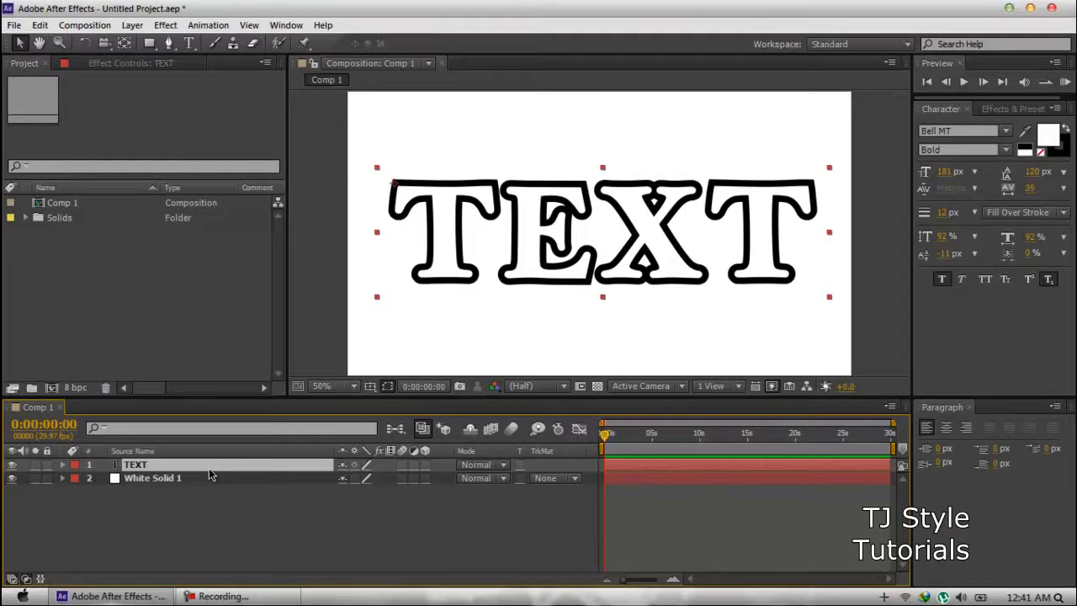
pyautogui.click(426, 464)
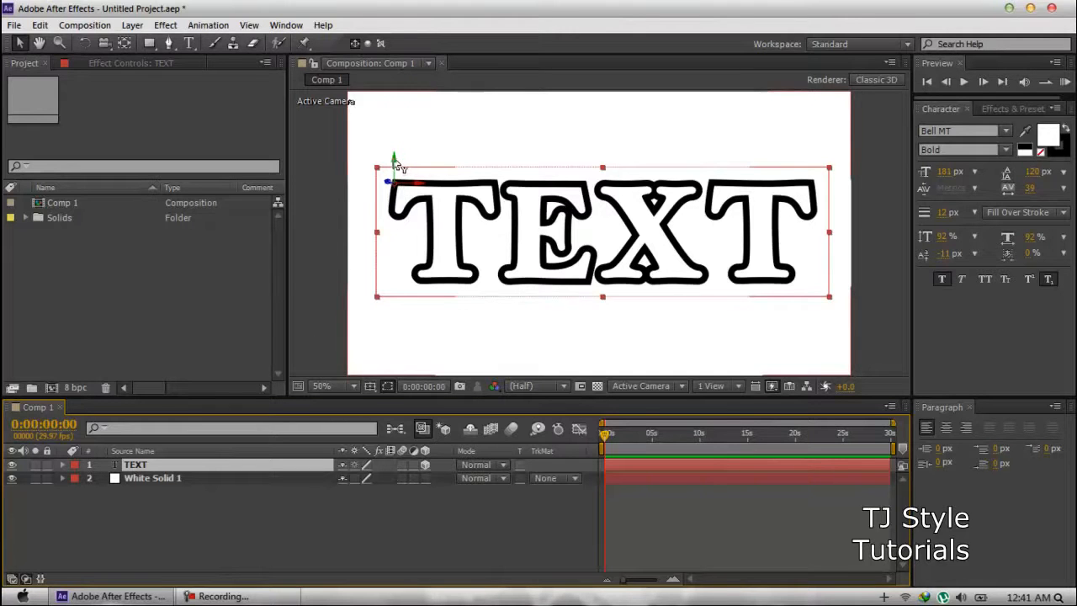
pyautogui.press('/')
pyautogui.moveTo(395, 161); pyautogui.dragTo(675, 265)
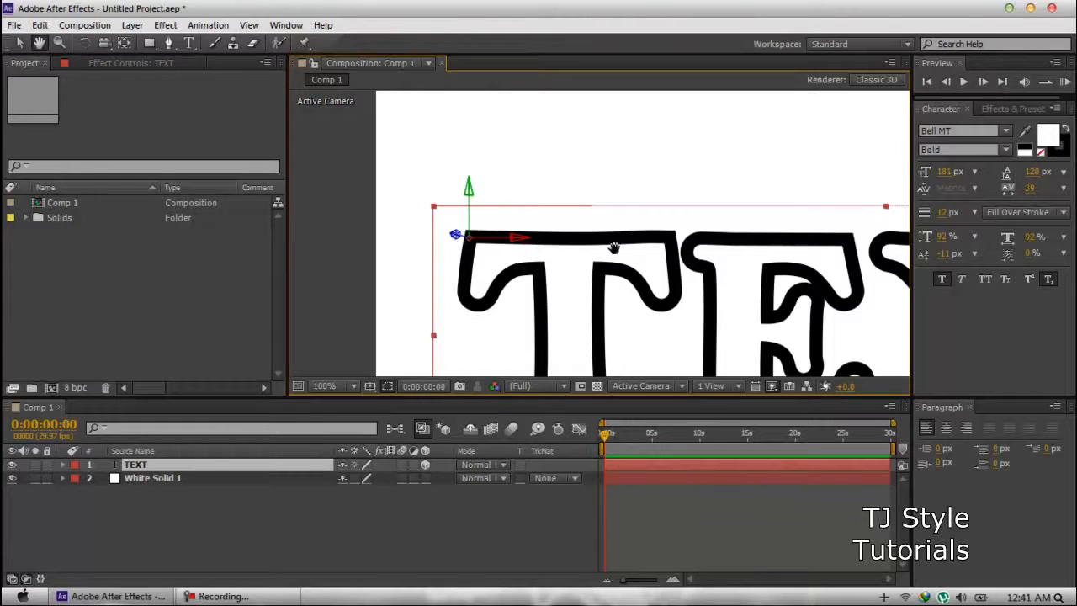
pyautogui.scroll(-2, 589, 244)
pyautogui.moveTo(644, 201); pyautogui.dragTo(583, 207)
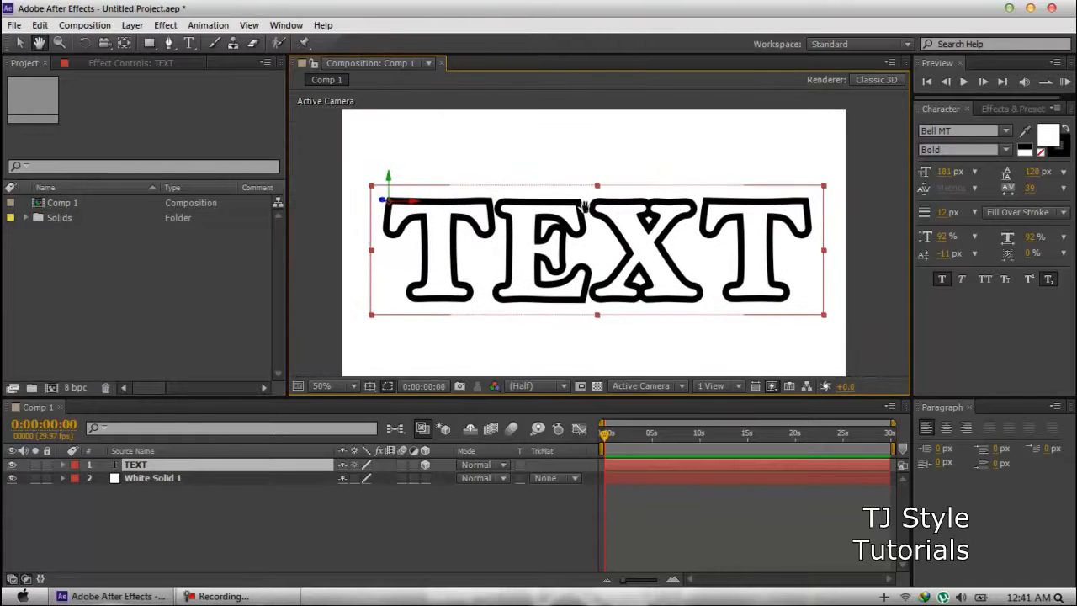
pyautogui.moveTo(471, 264); pyautogui.dragTo(493, 279)
pyautogui.moveTo(578, 219)
pyautogui.mouseDown()
pyautogui.moveTo(582, 151)
pyautogui.moveTo(589, 247)
pyautogui.moveTo(588, 222)
pyautogui.mouseUp()
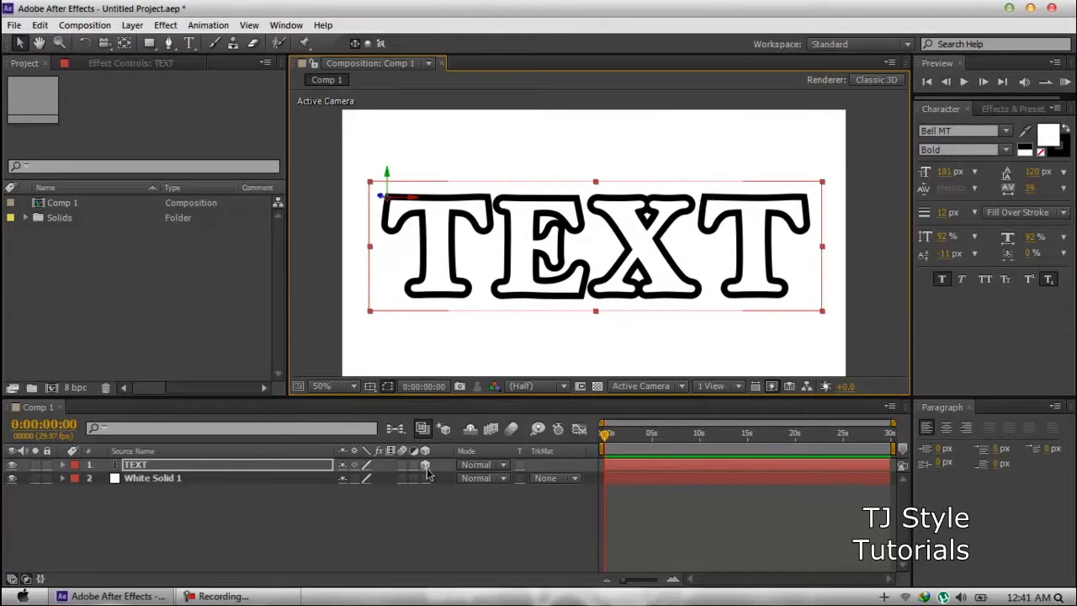
pyautogui.click(229, 470)
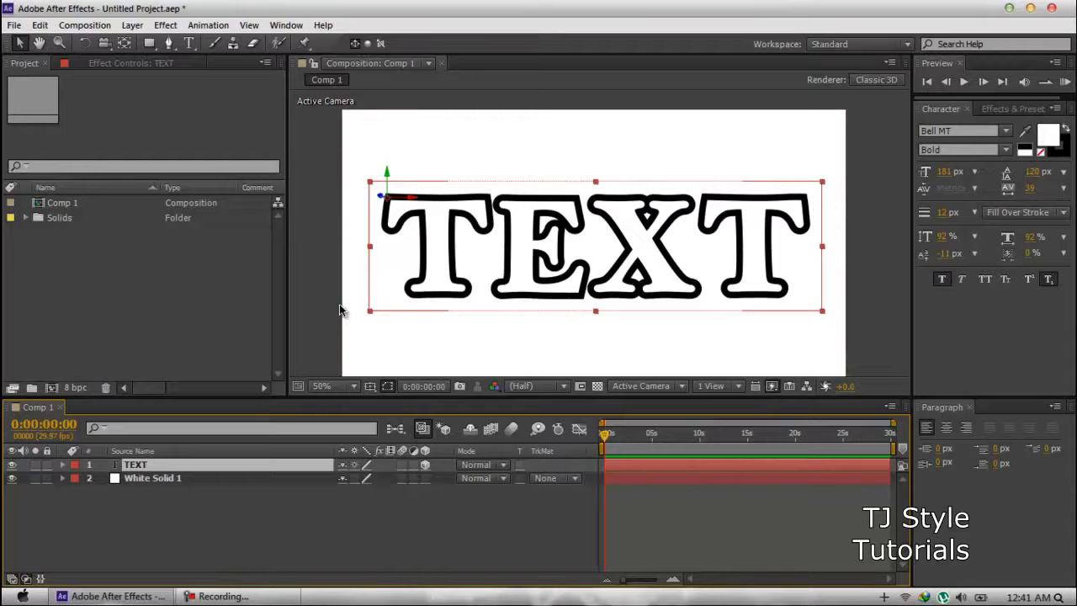
# - Rotate the TEXT layer about its X axis with the Rotation tool so that it tilts in depth
pyautogui.click(84, 47)
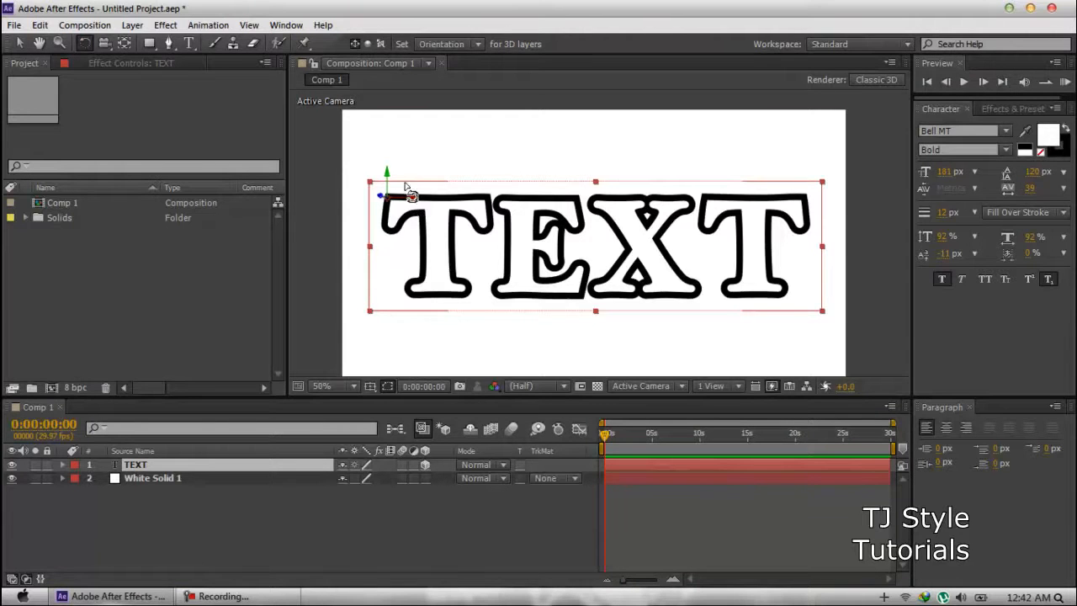
pyautogui.press('.')
pyautogui.moveTo(415, 178); pyautogui.dragTo(699, 235)
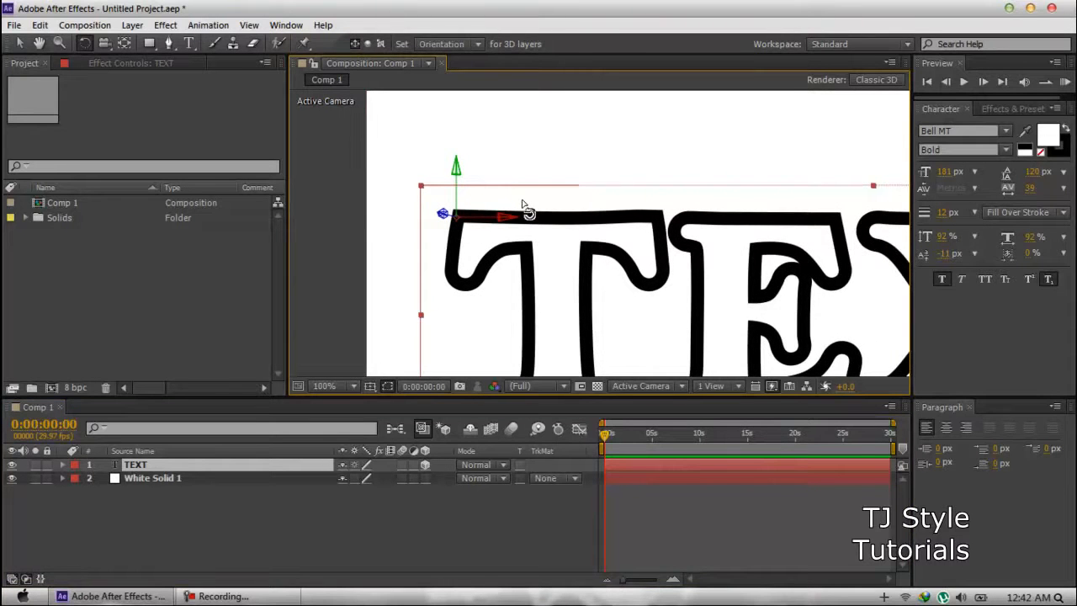
pyautogui.scroll(-1, 522, 204)
pyautogui.scroll(1, 532, 209)
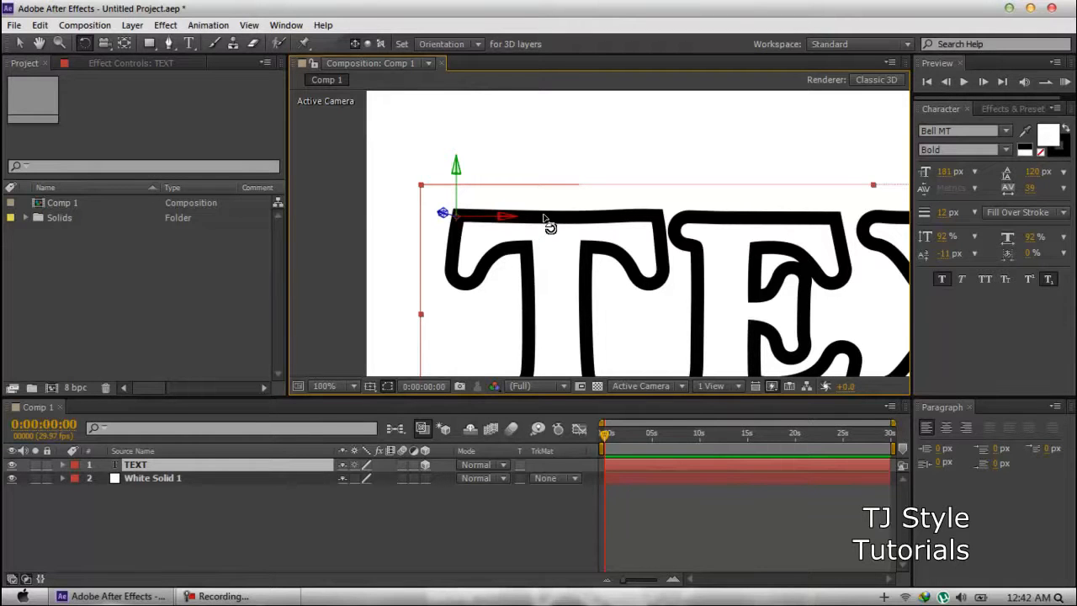
pyautogui.scroll(-2, 545, 220)
pyautogui.moveTo(577, 216); pyautogui.dragTo(464, 180)
pyautogui.press('w')
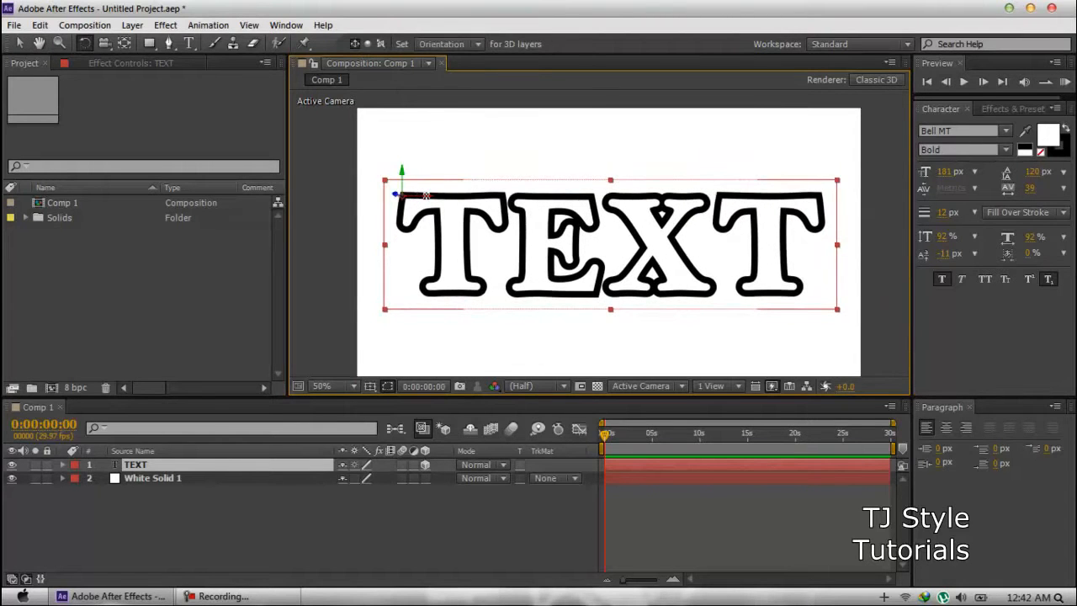
pyautogui.moveTo(423, 194); pyautogui.dragTo(619, 215)
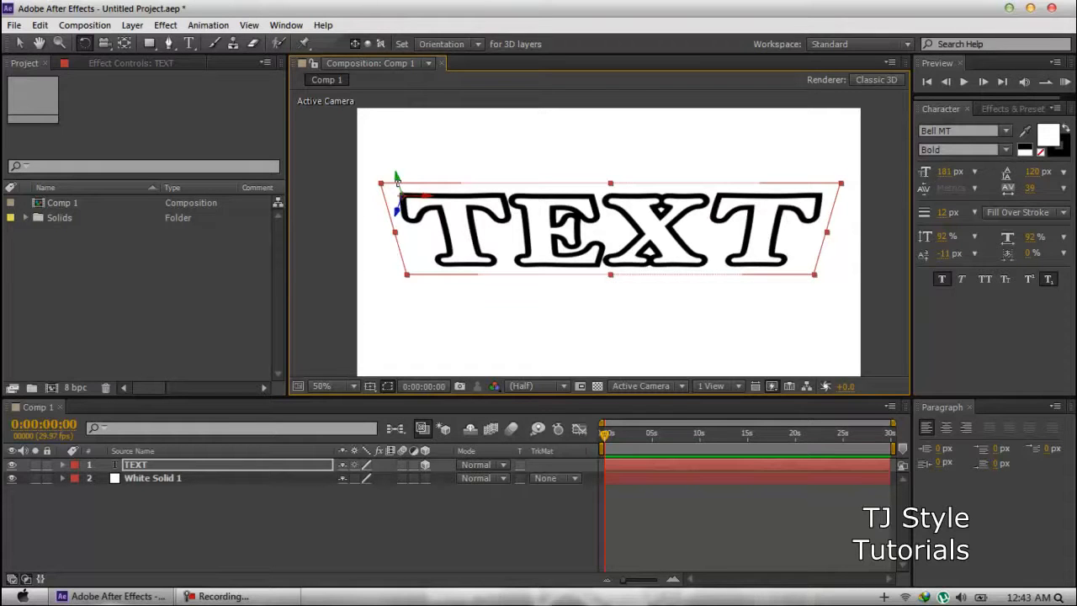
# - Rotate the tilted TEXT layer about its Y axis and about its Z axis
pyautogui.moveTo(397, 177); pyautogui.dragTo(396, 198)
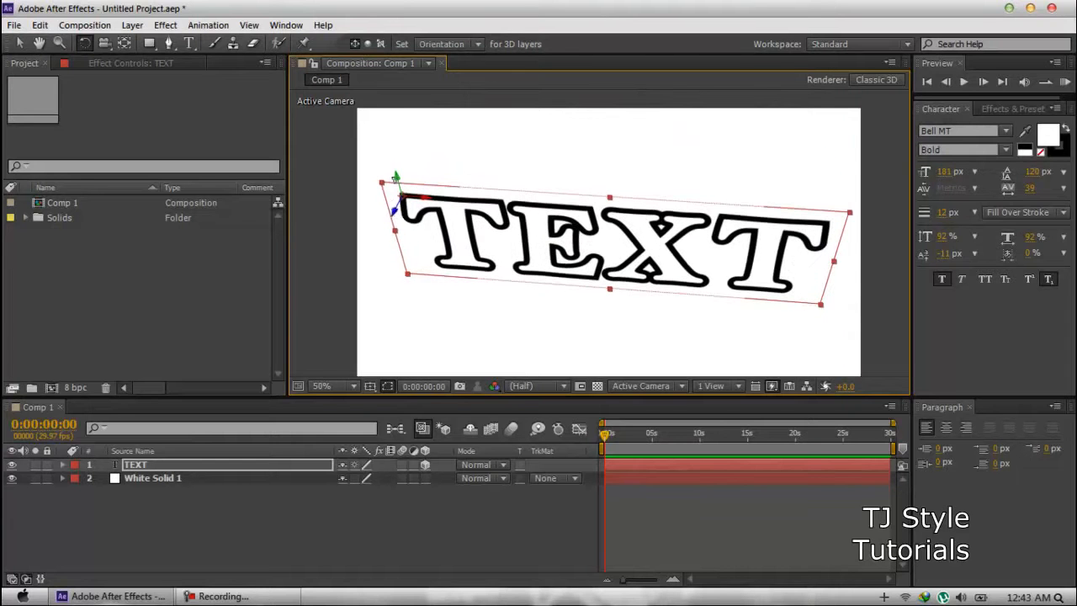
pyautogui.scroll(1, 395, 217)
pyautogui.press('space')
pyautogui.moveTo(396, 210); pyautogui.dragTo(554, 270)
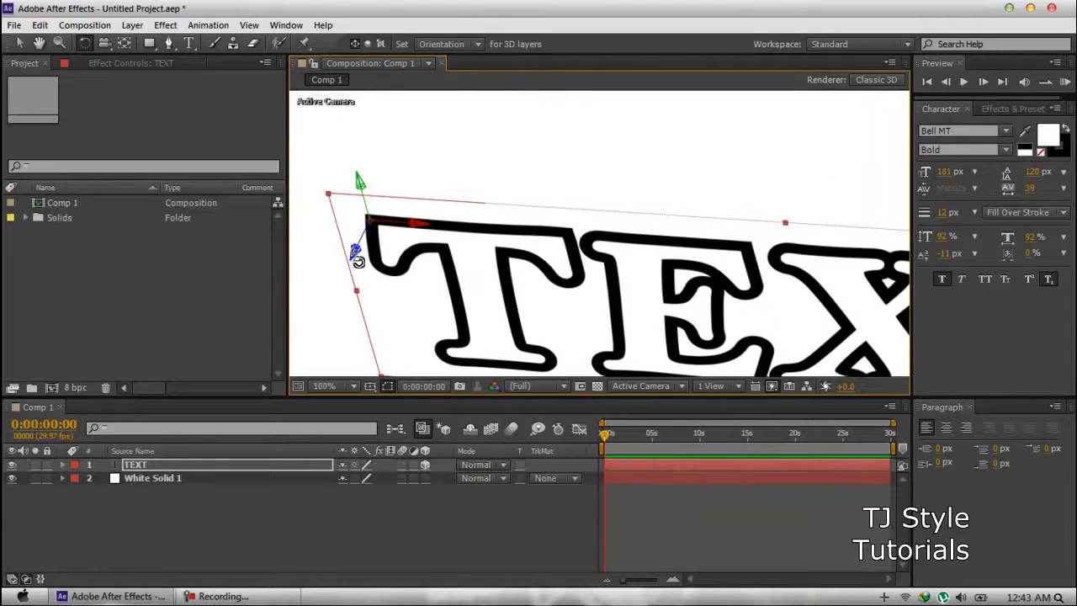
pyautogui.scroll(-1, 356, 249)
pyautogui.press('space')
pyautogui.moveTo(552, 272); pyautogui.dragTo(450, 220)
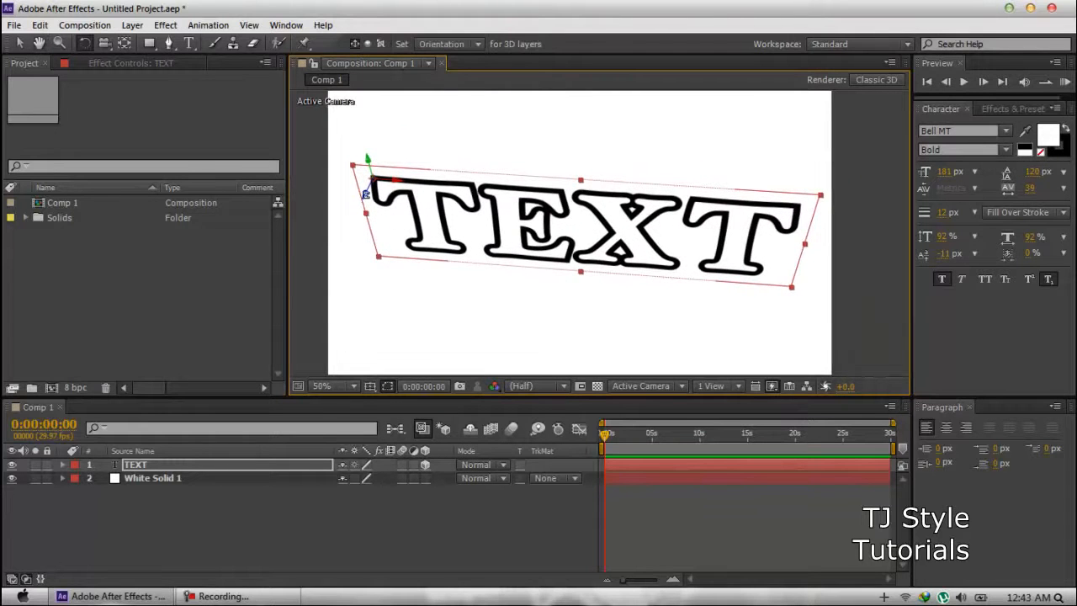
pyautogui.moveTo(356, 205)
pyautogui.mouseDown()
pyautogui.moveTo(345, 220)
pyautogui.moveTo(354, 224)
pyautogui.mouseUp()
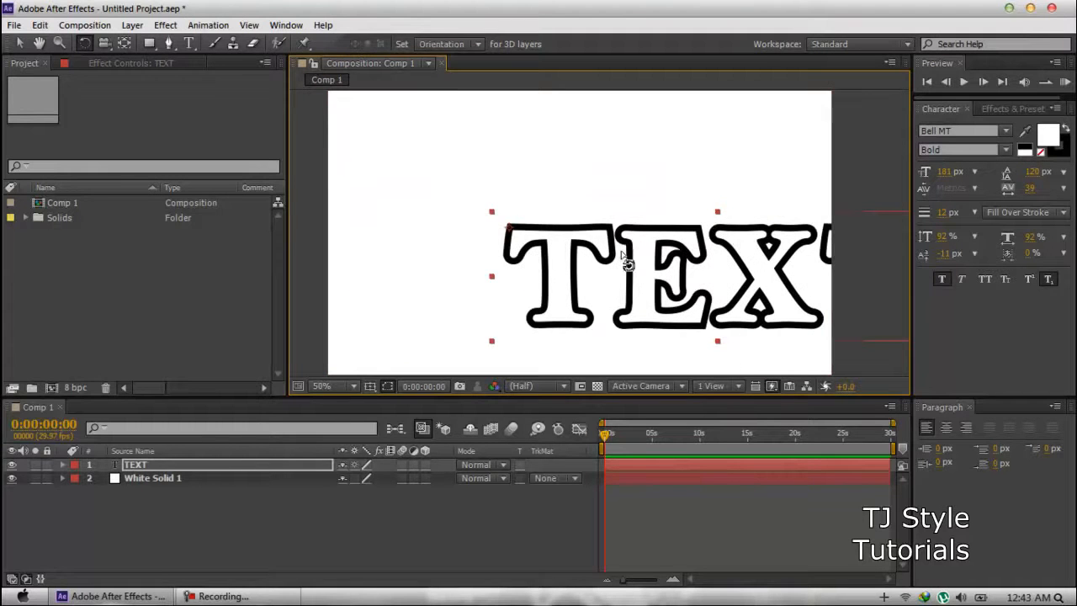
# - Move the flat TEXT layer back to the middle of the composition with the Selection tool
pyautogui.click(20, 44)
pyautogui.moveTo(633, 269); pyautogui.dragTo(524, 247)
pyautogui.click(166, 468)
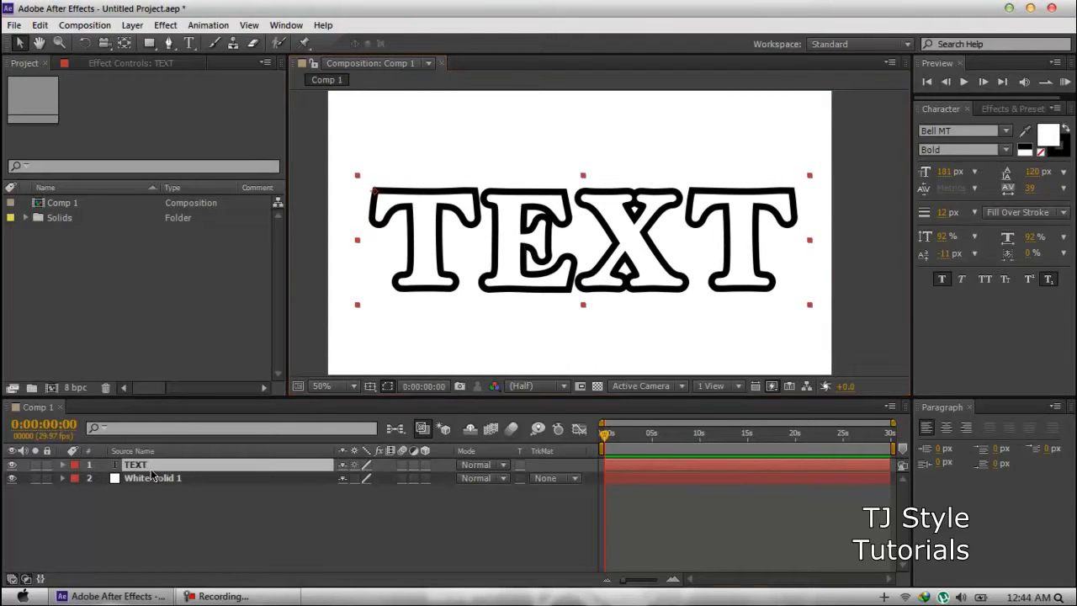
pyautogui.click(217, 598)
pyautogui.click(216, 599)
pyautogui.click(217, 600)
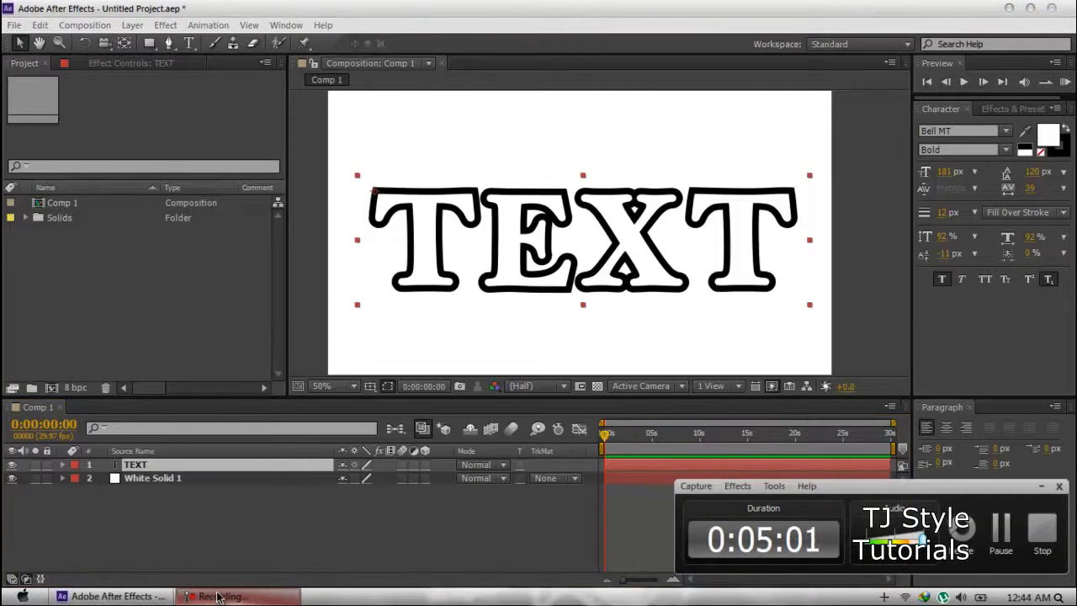
pyautogui.click(217, 598)
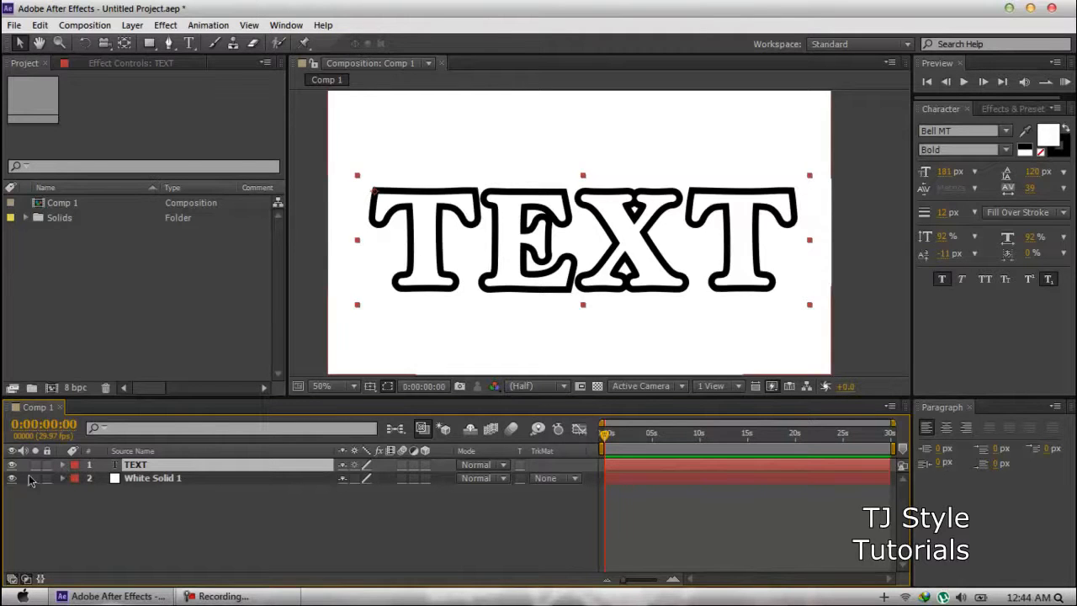
# - Look through the TEXT layer's Transform and Rotation properties, and leave only its Position property displayed
pyautogui.click(62, 465)
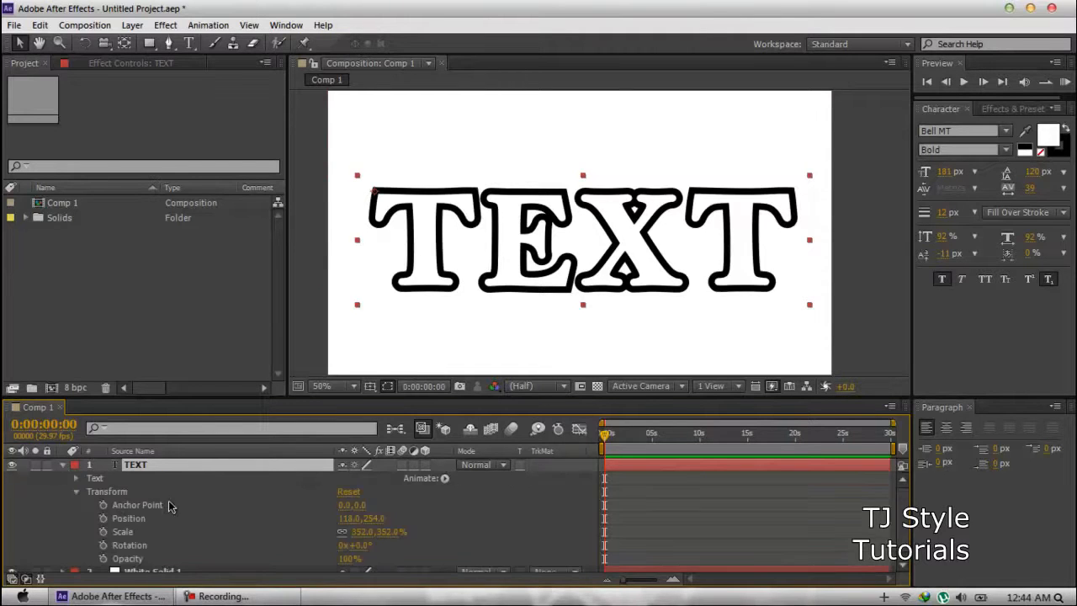
pyautogui.click(111, 493)
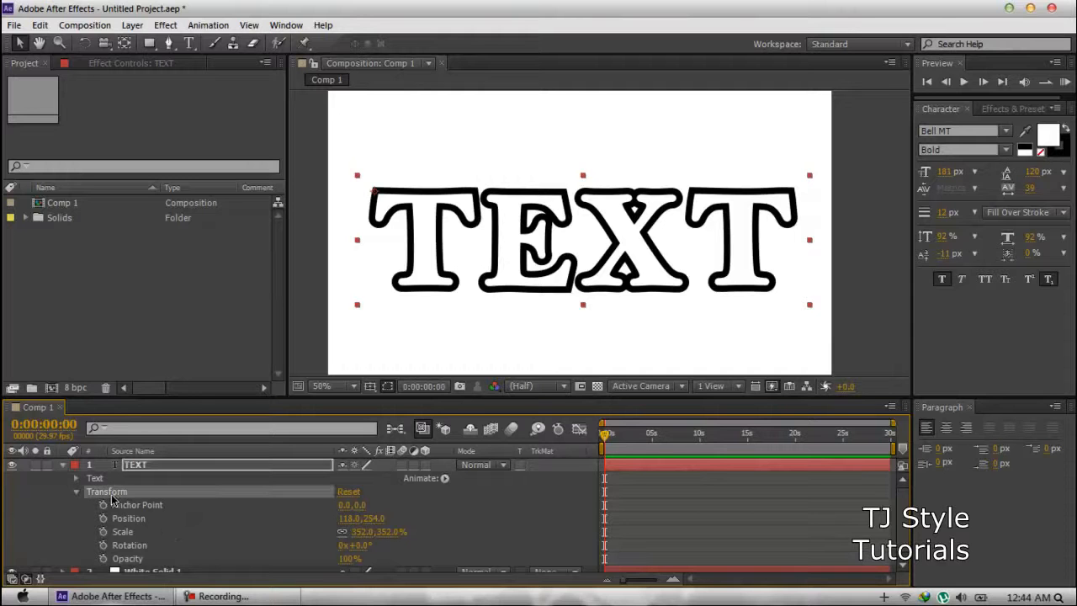
pyautogui.click(75, 492)
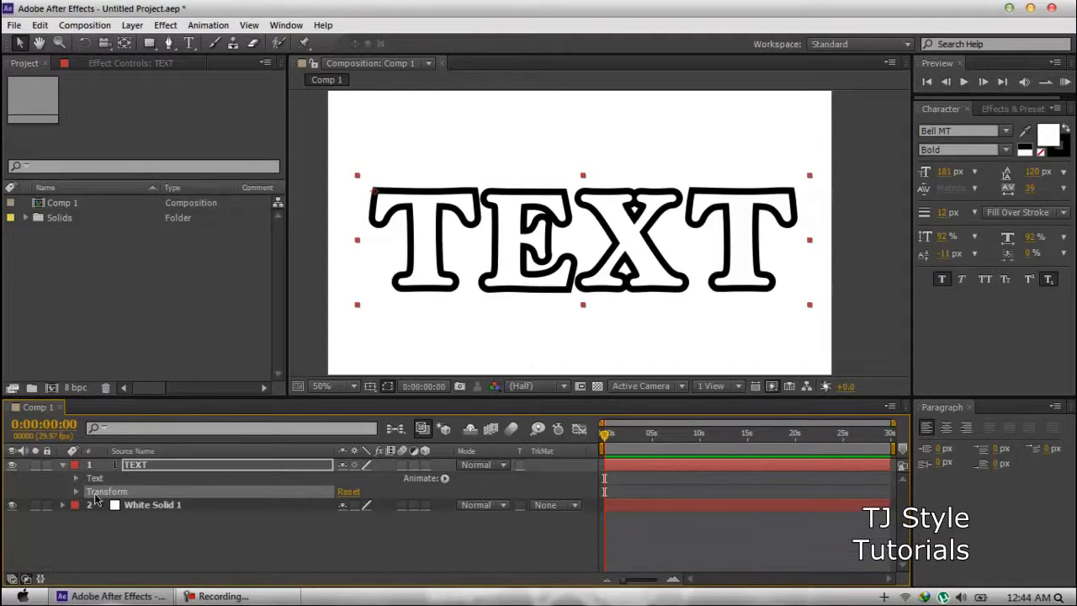
pyautogui.click(145, 468)
pyautogui.press('r')
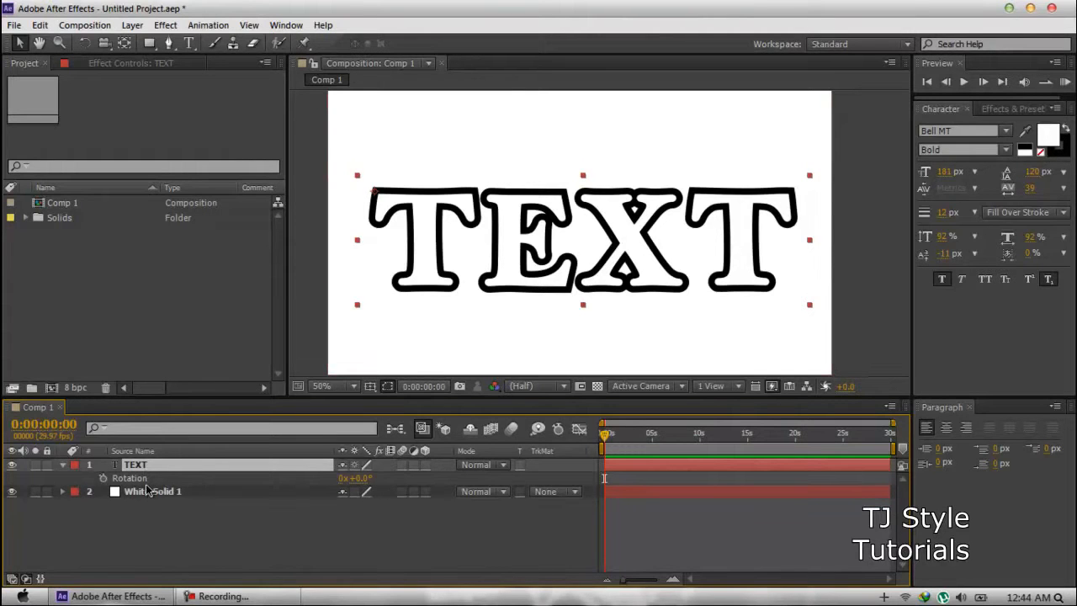
pyautogui.press('p')
pyautogui.click(134, 479)
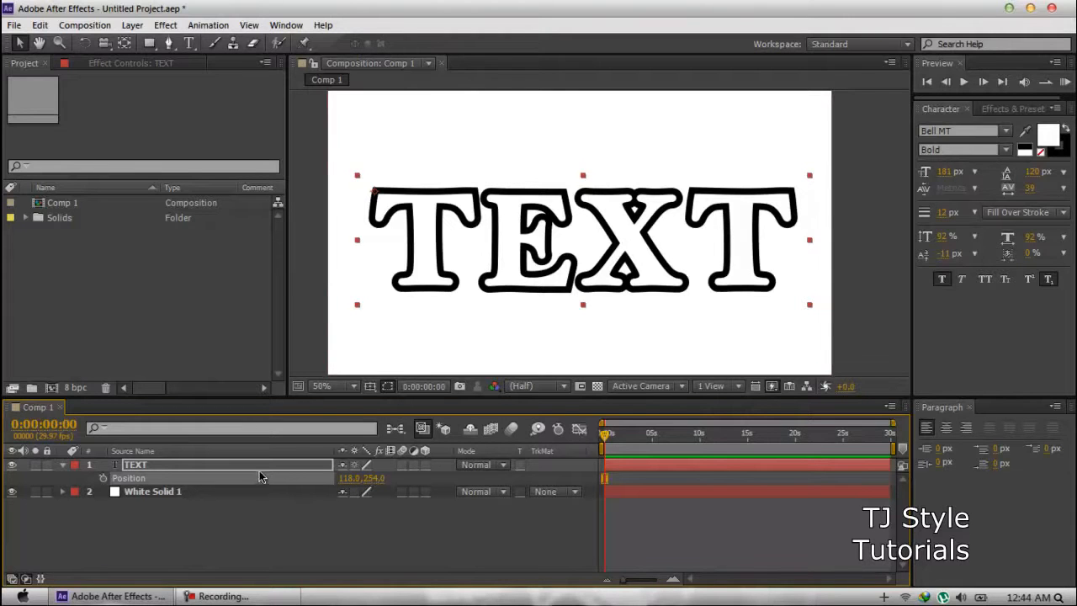
# - Convert the TEXT layer to 3D and select its Position property in the timeline
pyautogui.click(427, 465)
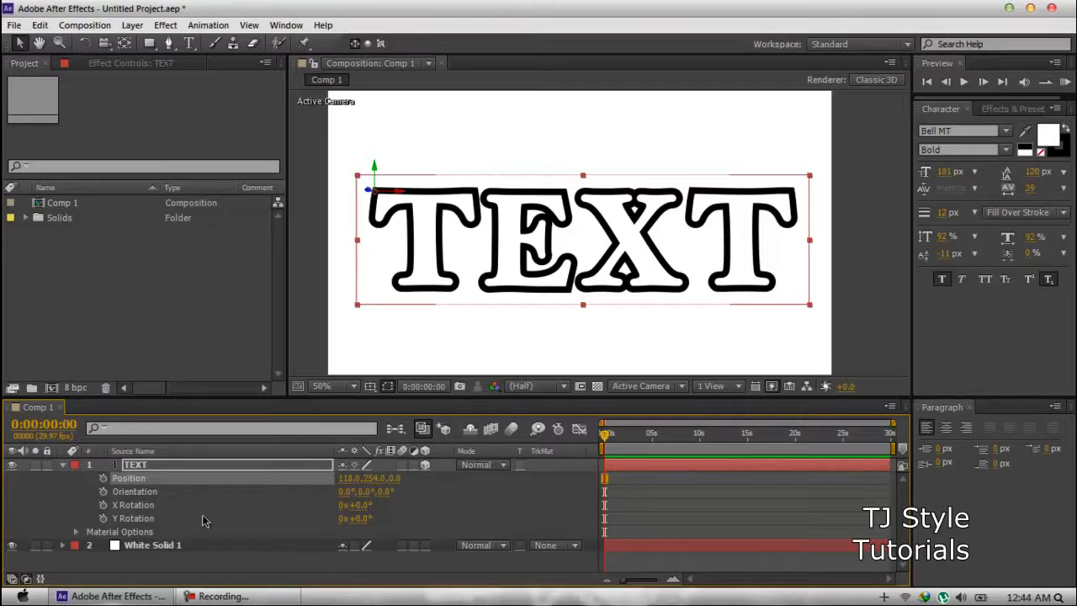
pyautogui.click(143, 508)
pyautogui.click(150, 479)
# - Try a Z position of 873 on the TEXT layer, settle on 24, and deselect the layer
pyautogui.moveTo(392, 478); pyautogui.dragTo(1074, 482)
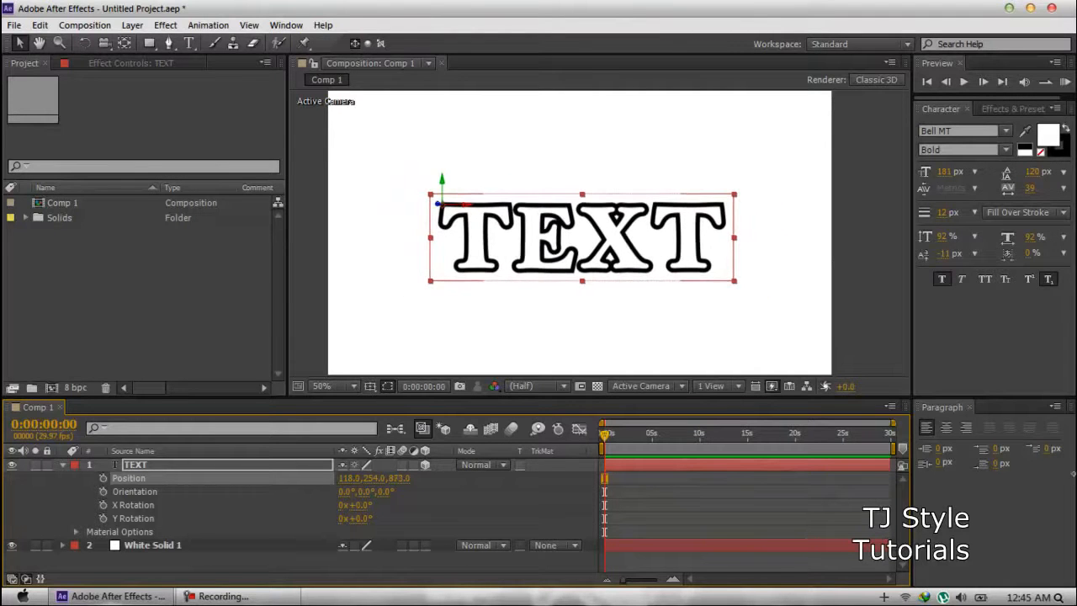
pyautogui.moveTo(403, 478); pyautogui.dragTo(547, 484)
pyautogui.click(223, 597)
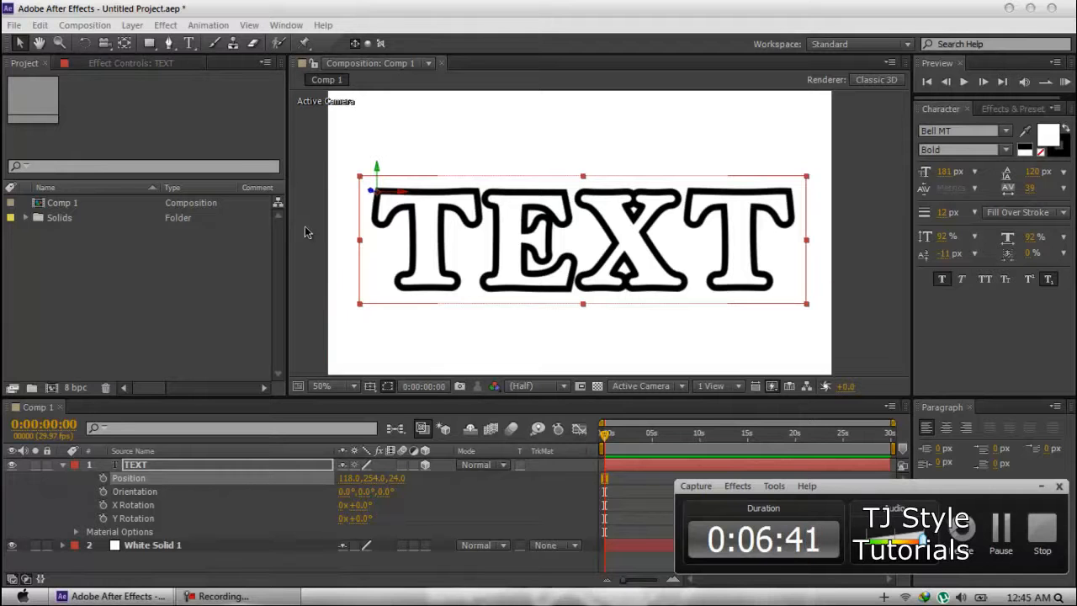
pyautogui.click(353, 236)
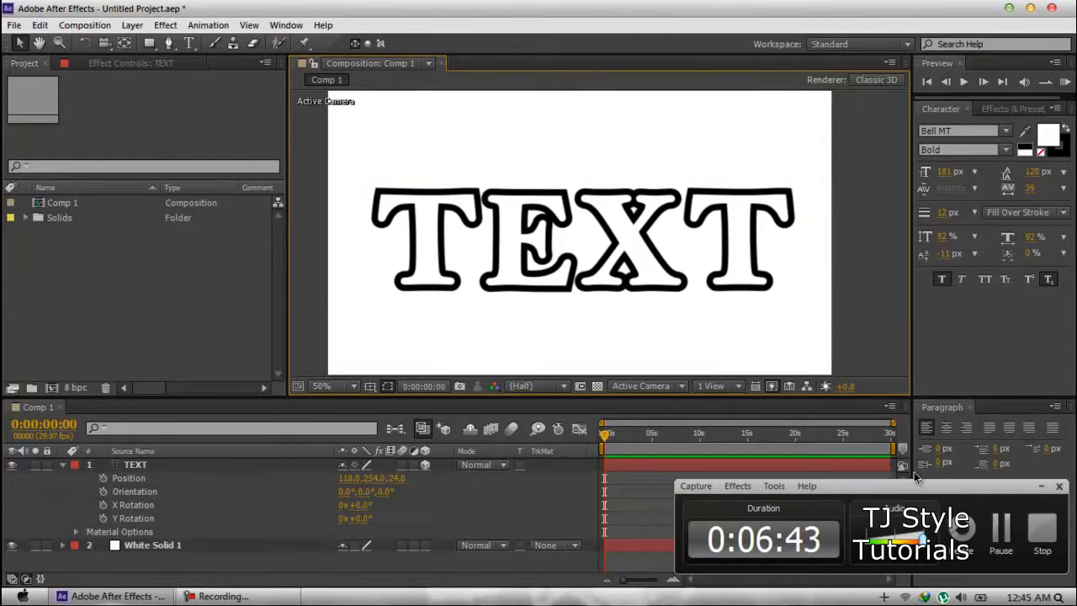
# - Collapse the TEXT layer's properties in the timeline and leave the layer deselected
pyautogui.click(1040, 487)
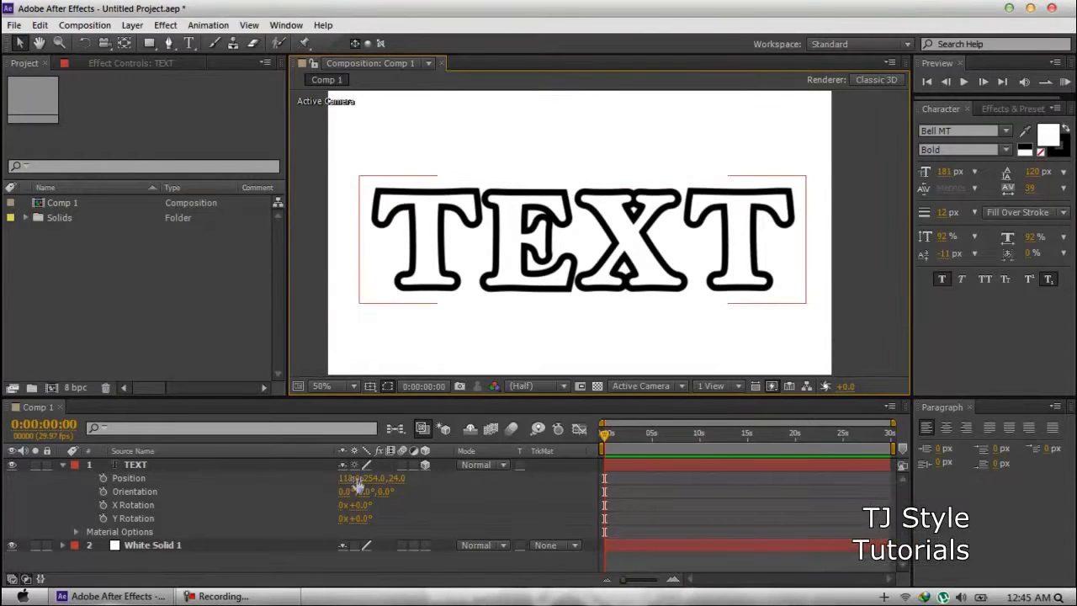
pyautogui.click(63, 465)
pyautogui.click(148, 469)
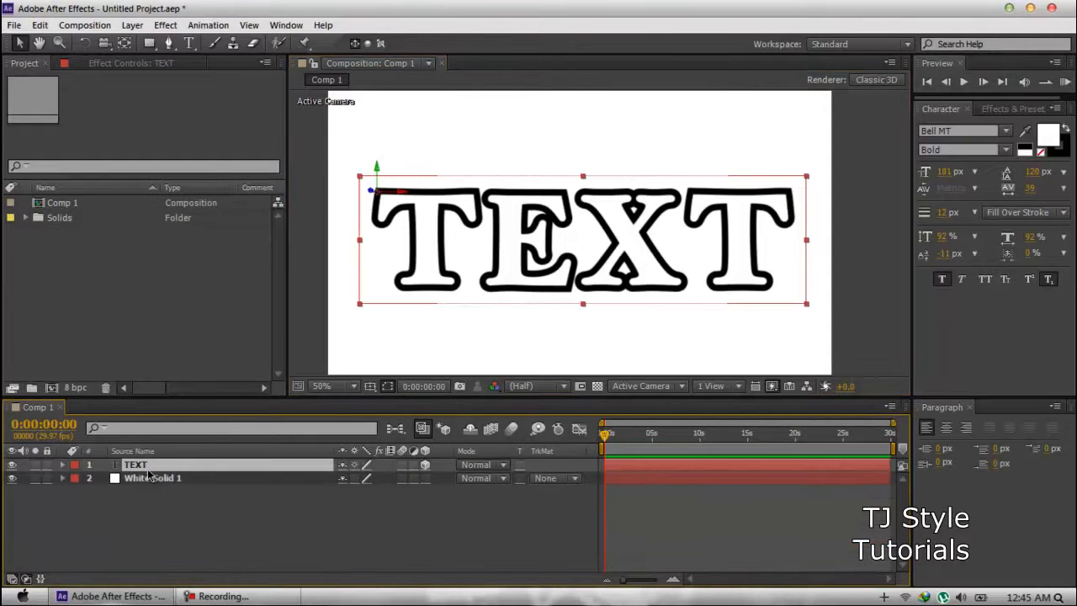
pyautogui.click(261, 510)
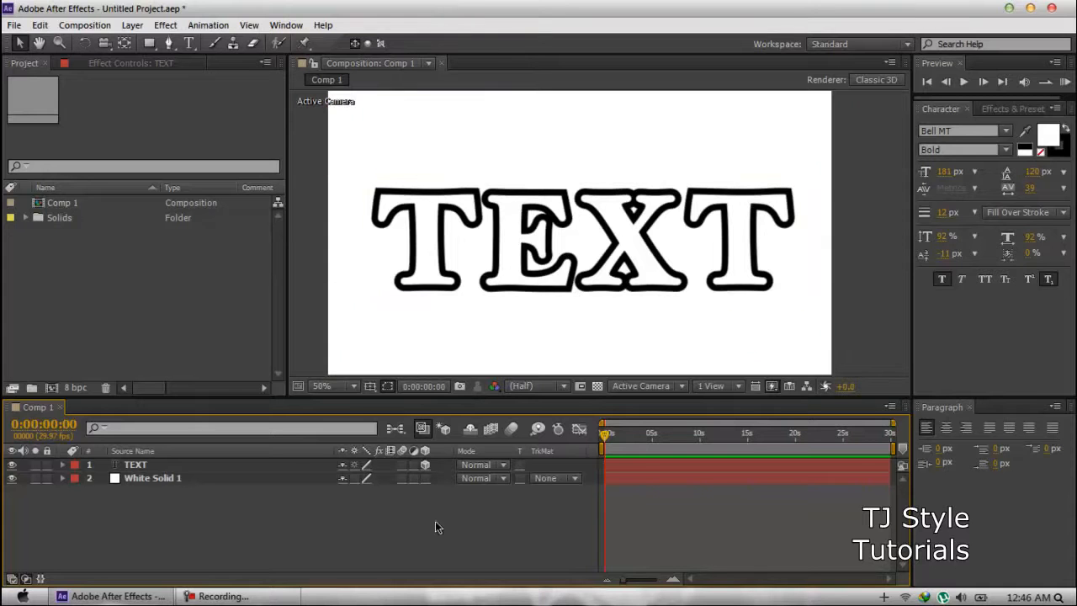
pyautogui.click(223, 596)
pyautogui.click(229, 597)
# - Activate the Rotation tool for the selected TEXT layer and expand the layer's Transform properties
pyautogui.click(166, 468)
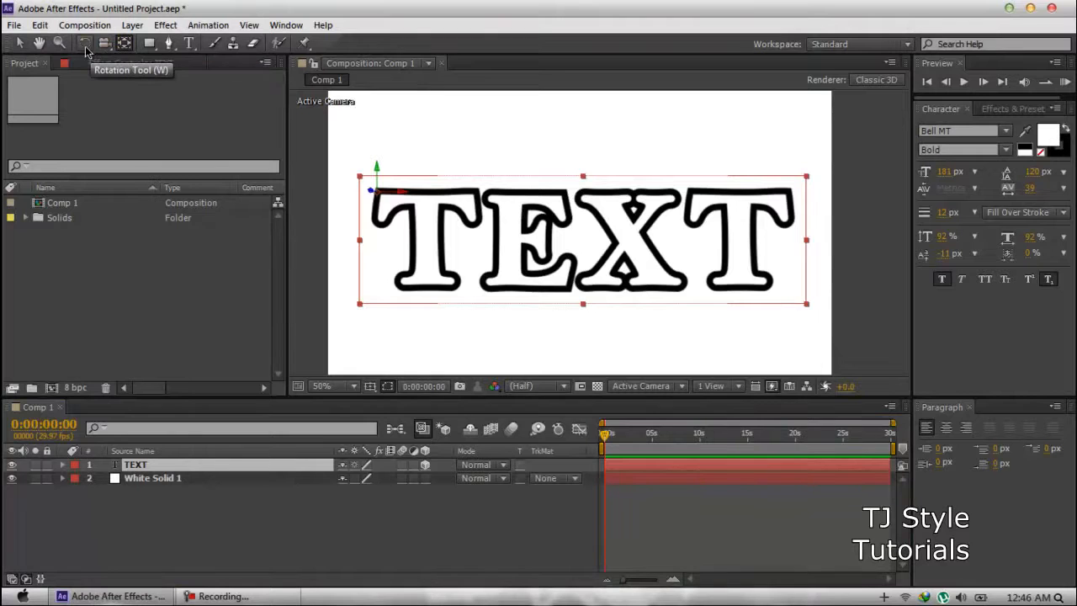
pyautogui.click(84, 45)
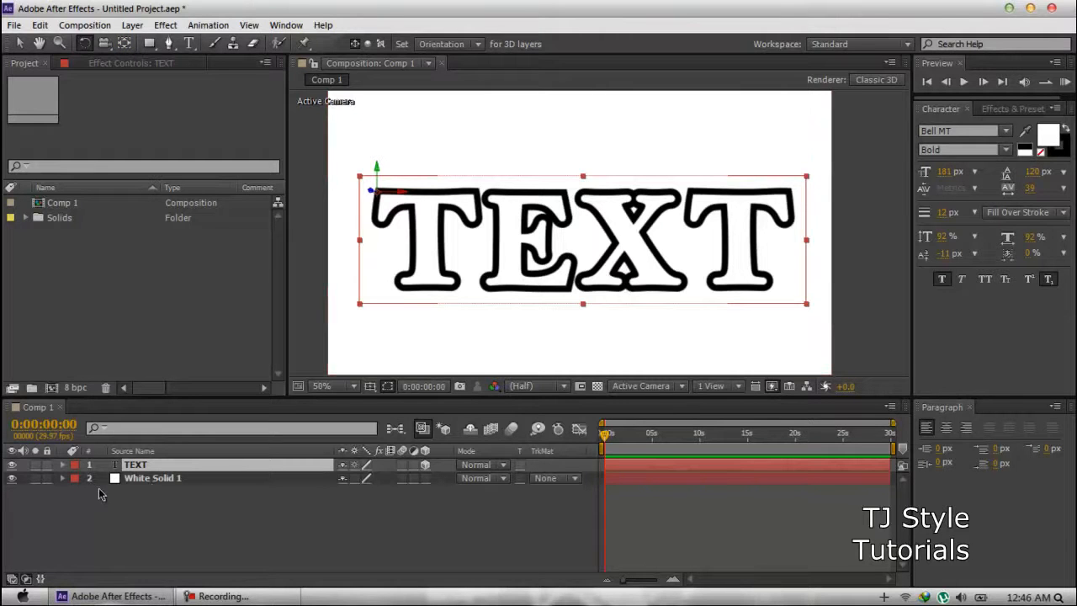
pyautogui.click(64, 465)
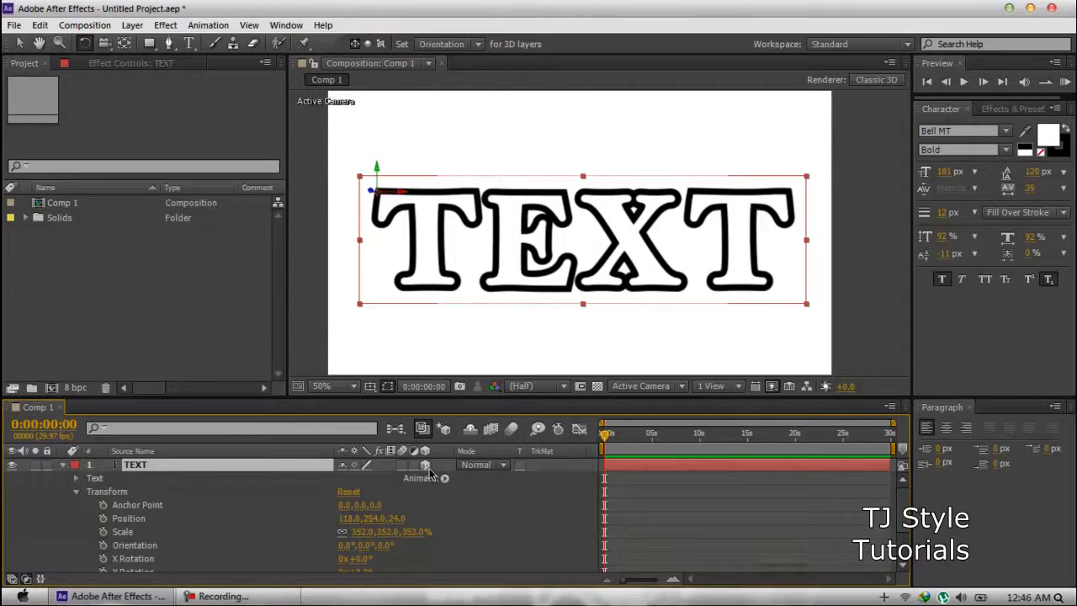
pyautogui.click(113, 495)
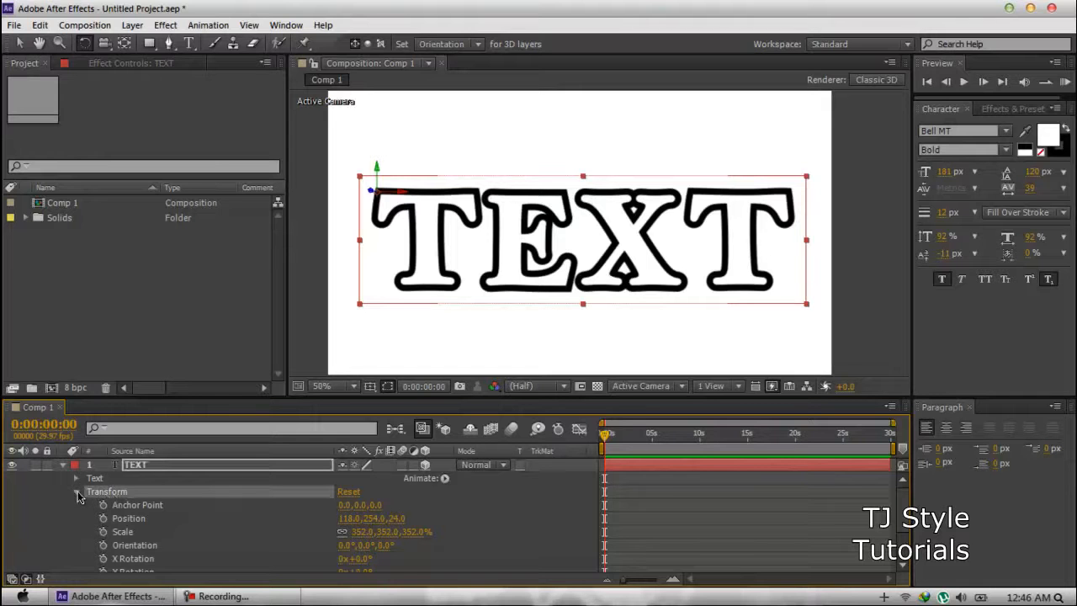
pyautogui.click(76, 493)
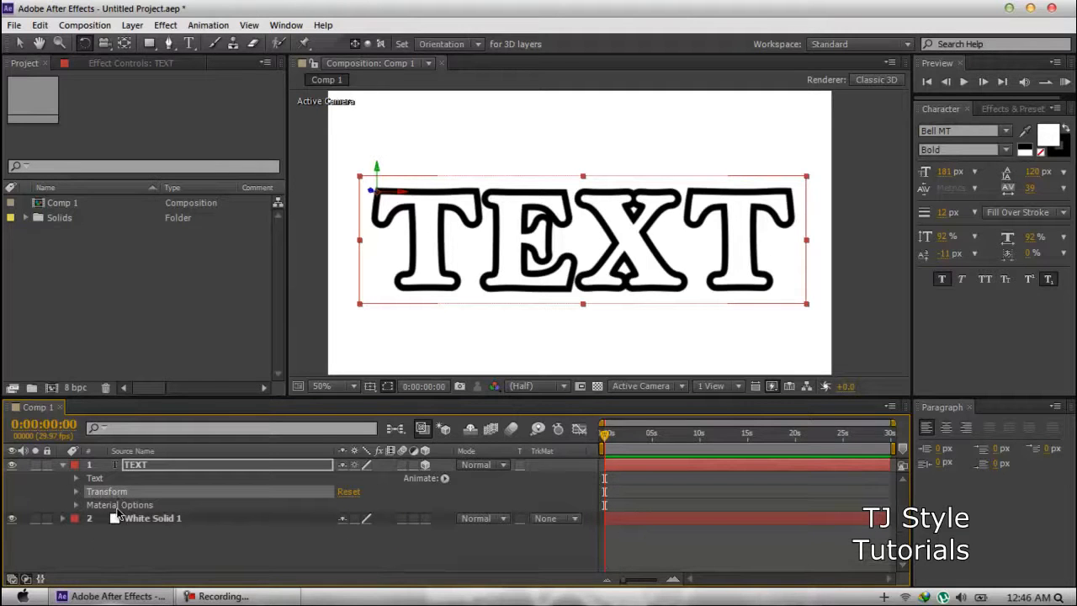
pyautogui.click(77, 493)
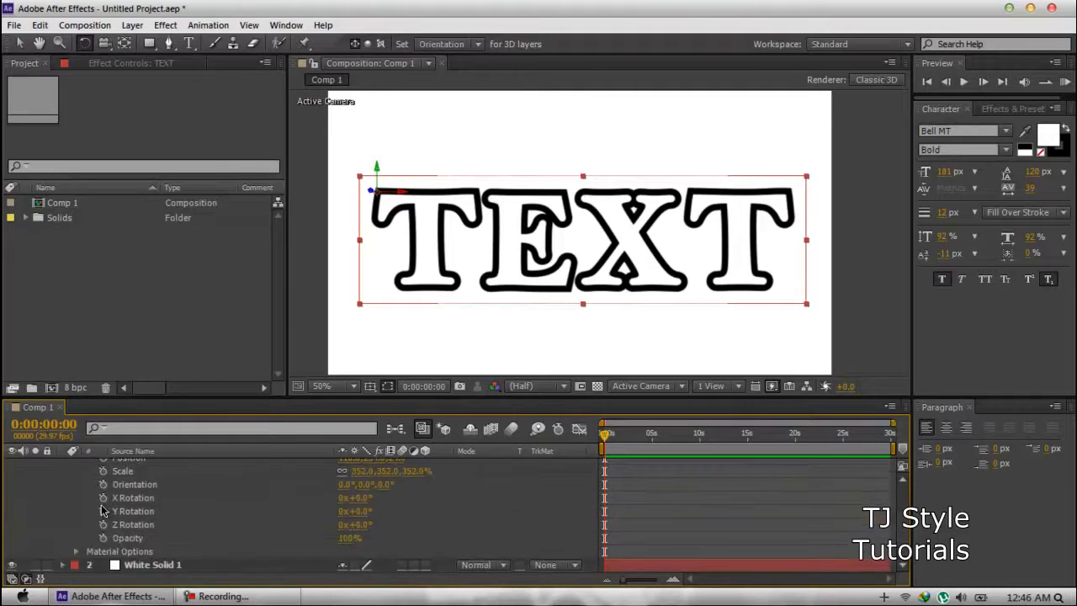
pyautogui.scroll(2, 102, 513)
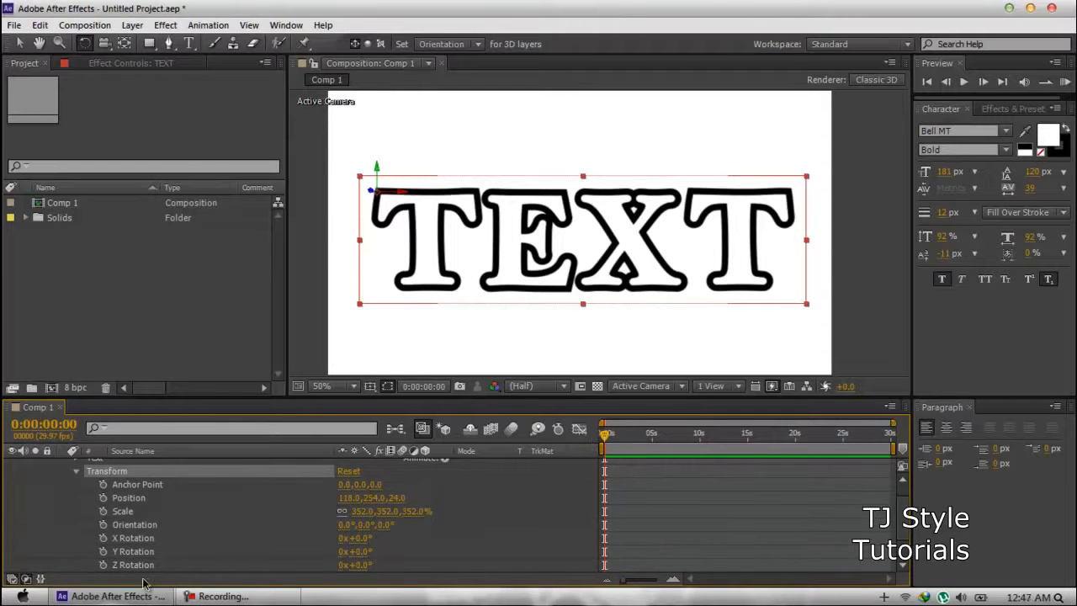
pyautogui.click(240, 597)
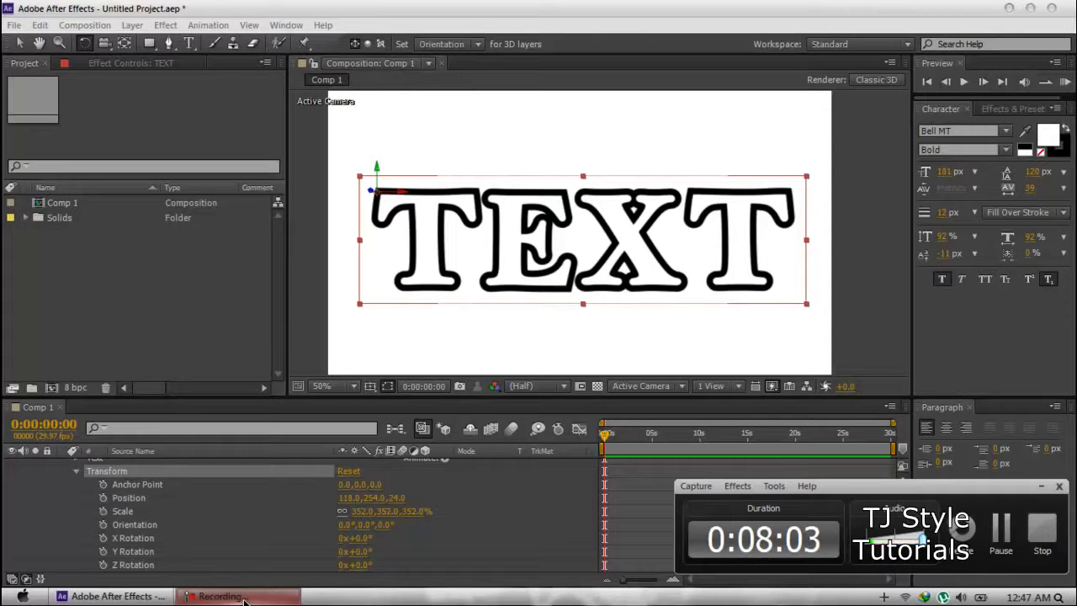
pyautogui.click(244, 596)
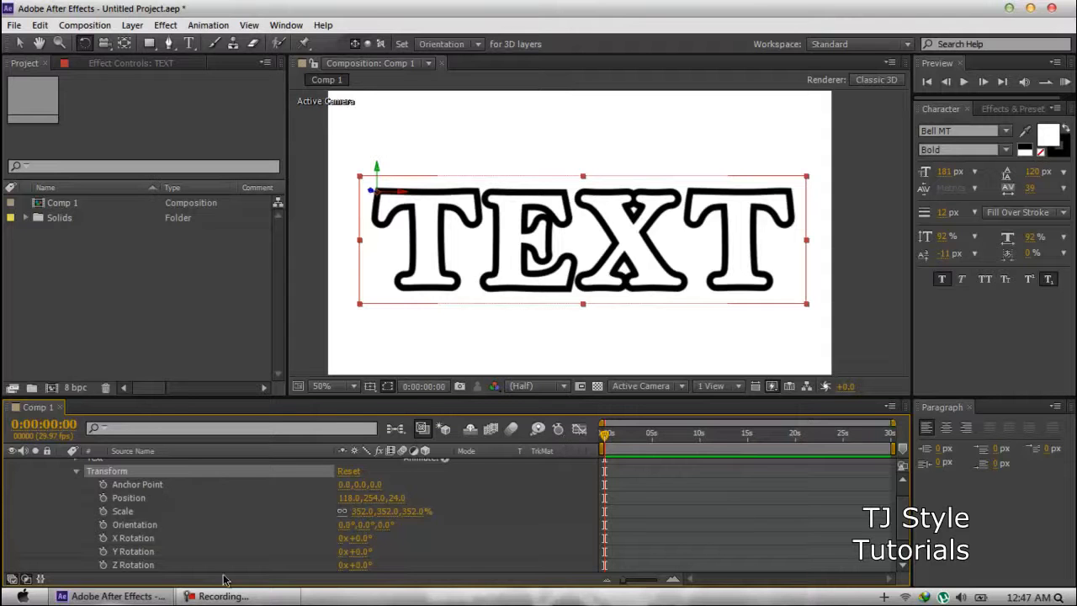
pyautogui.scroll(-2, 139, 541)
pyautogui.scroll(2, 134, 543)
# - Keyframe the TEXT layer's Opacity from 0% at 0:00:00:00 to 36% at 0:00:00:22
pyautogui.scroll(-2, 133, 544)
pyautogui.click(128, 539)
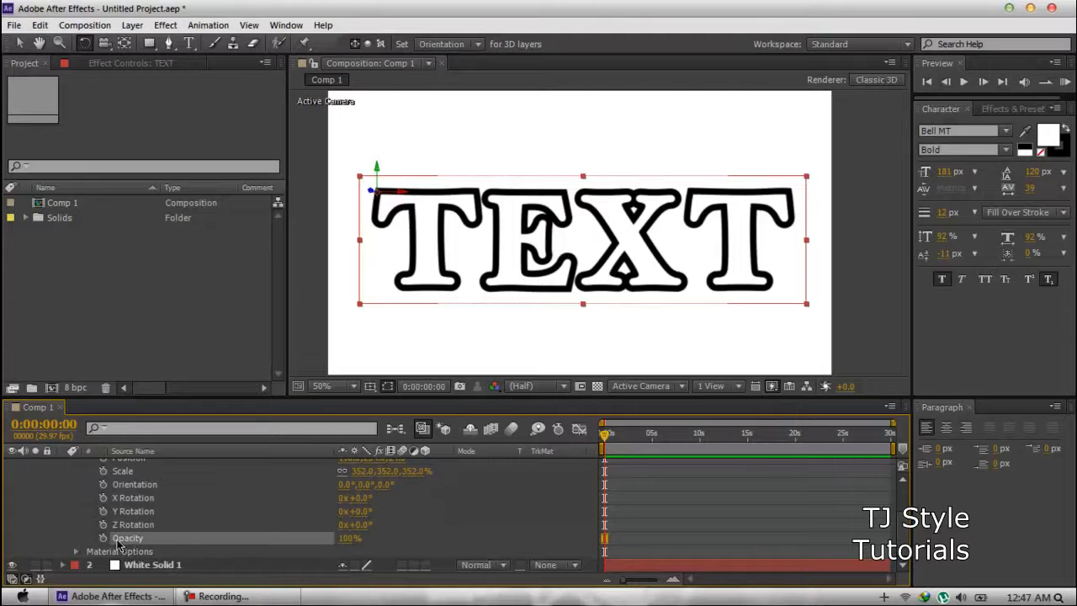
pyautogui.click(103, 538)
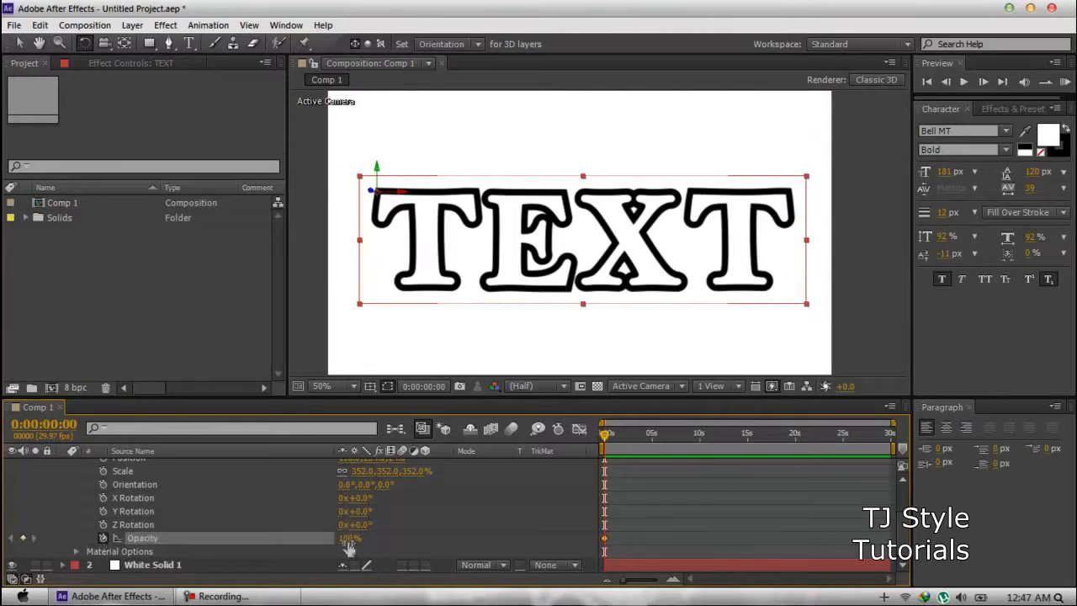
pyautogui.moveTo(773, 544); pyautogui.dragTo(680, 533)
pyautogui.moveTo(609, 439); pyautogui.dragTo(612, 438)
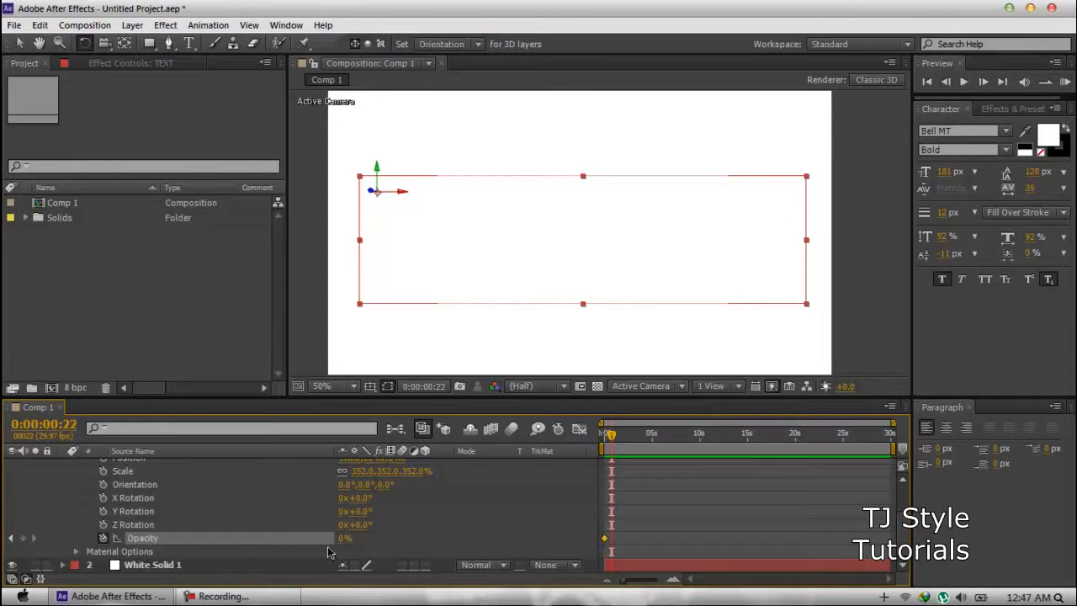
pyautogui.moveTo(342, 538); pyautogui.dragTo(371, 539)
# - Add starting keyframes for the TEXT layer's X, Y and Z Rotation at 0:00:00:00
pyautogui.scroll(1, 240, 544)
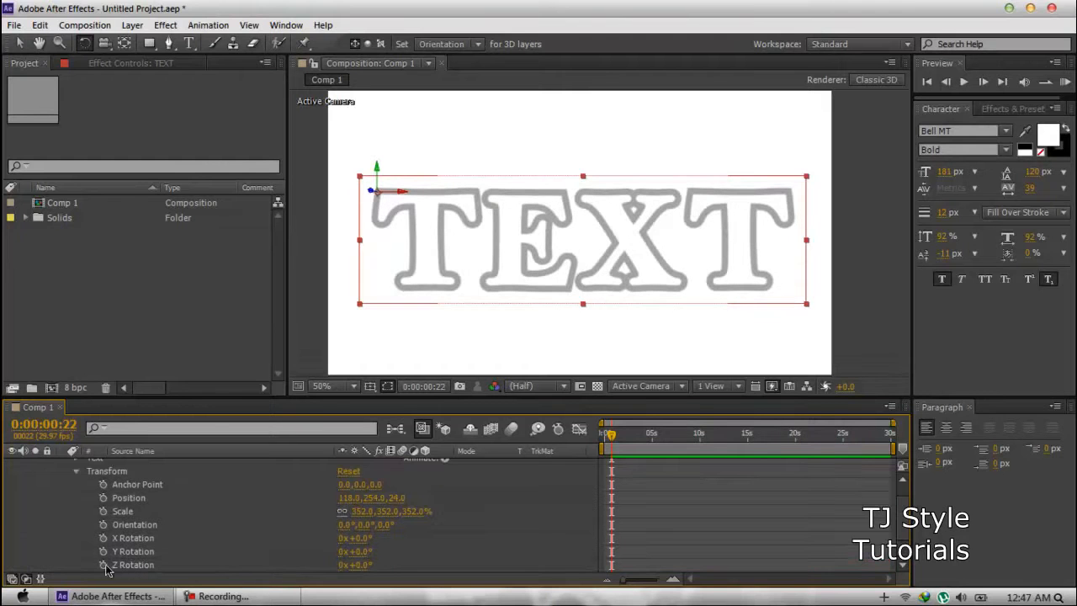
pyautogui.press('Home')
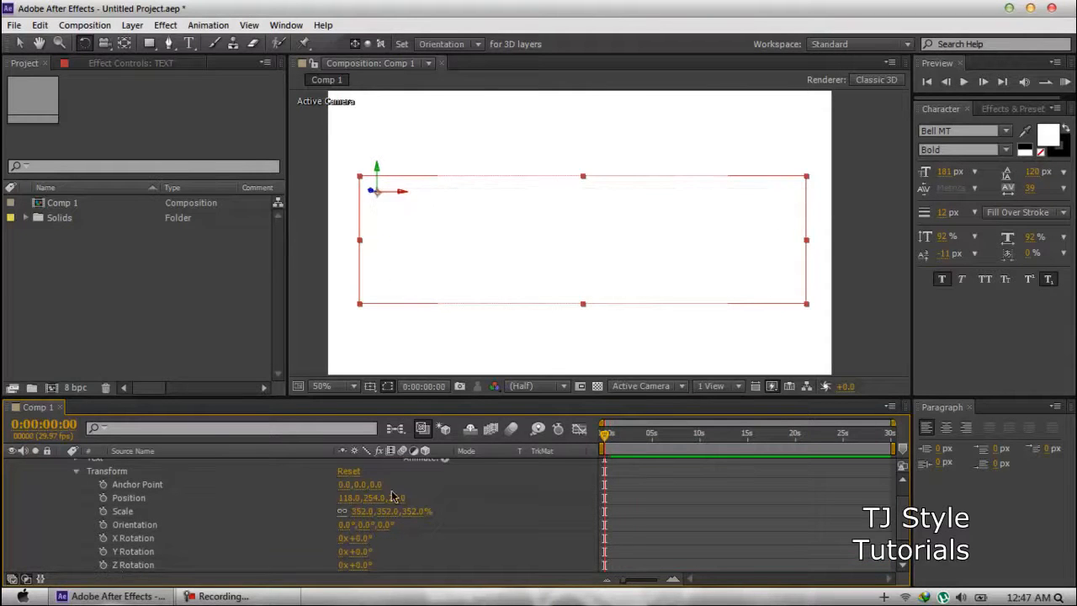
pyautogui.click(103, 564)
pyautogui.click(102, 552)
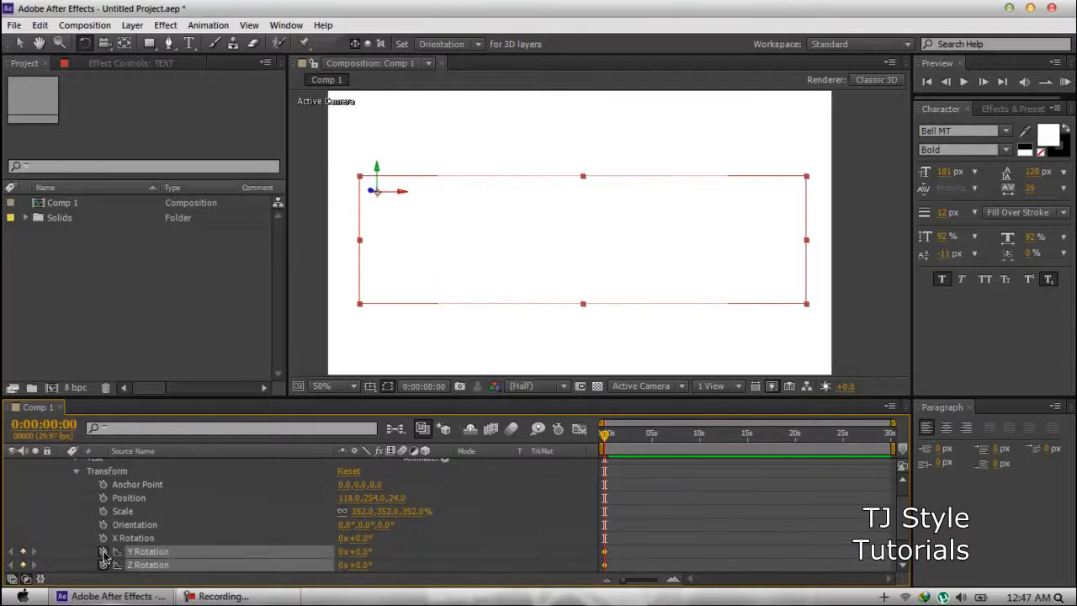
pyautogui.click(103, 538)
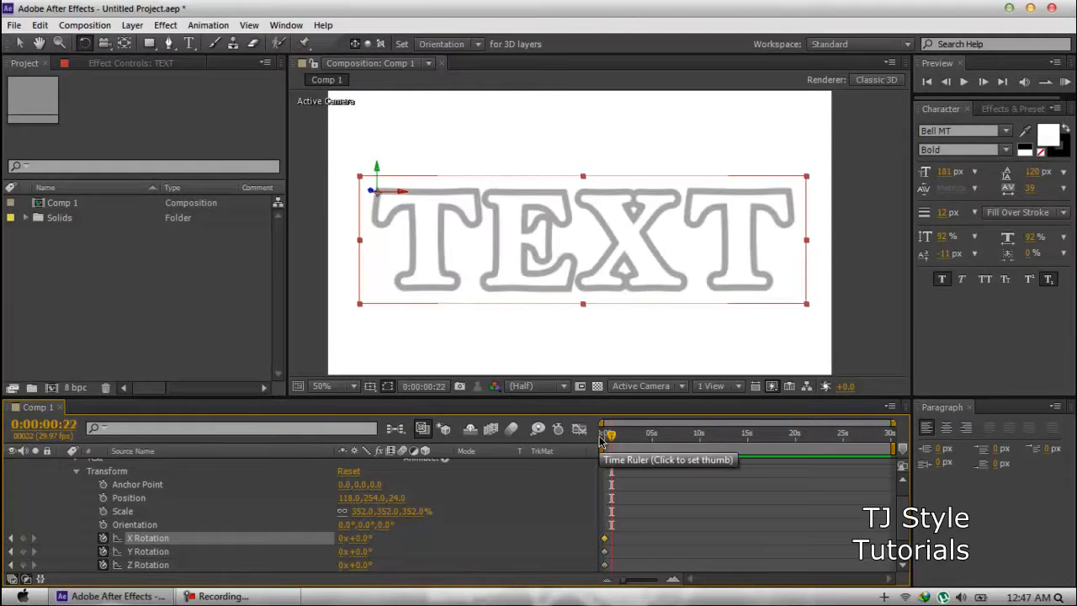
# - At 0:00:00:22, set X Rotation to 56°, Y Rotation to 10° and Z Rotation to -3°, and turn off Z Rotation's keyframing
pyautogui.scroll(-2, 551, 514)
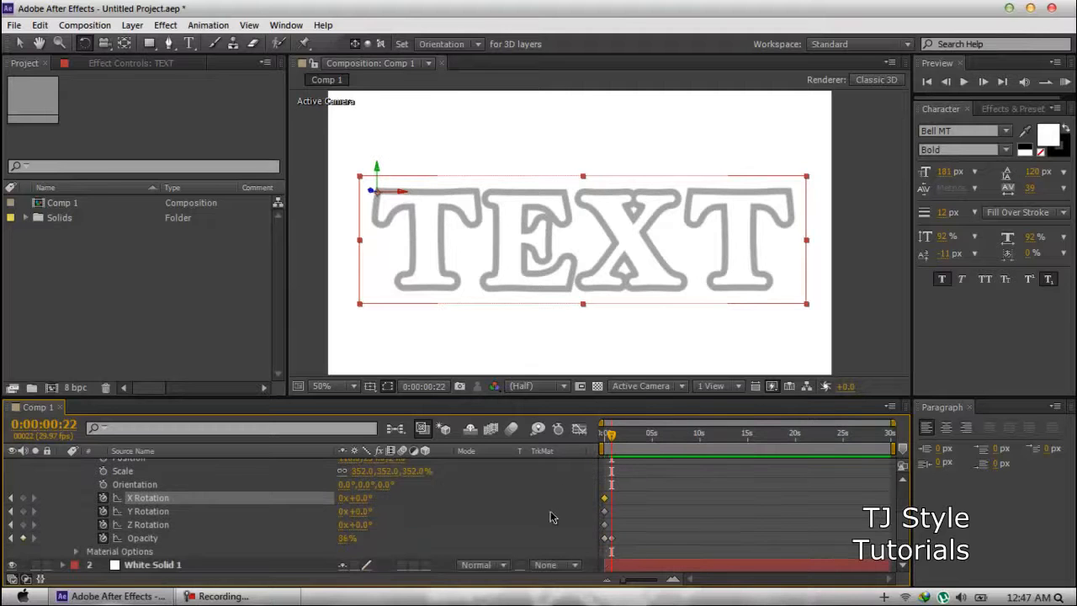
pyautogui.moveTo(362, 499); pyautogui.dragTo(355, 526)
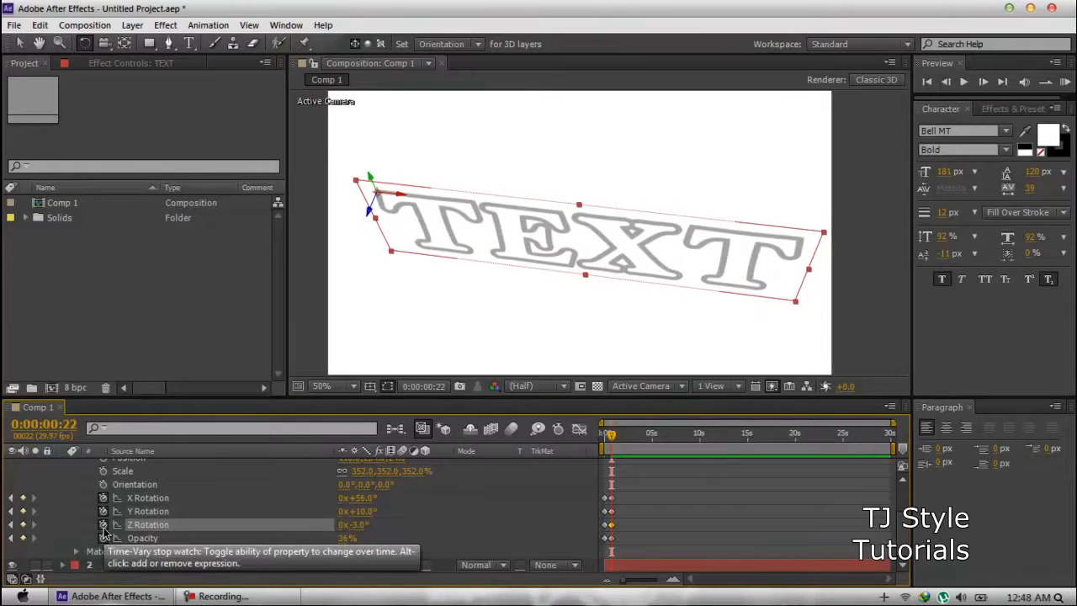
pyautogui.click(102, 526)
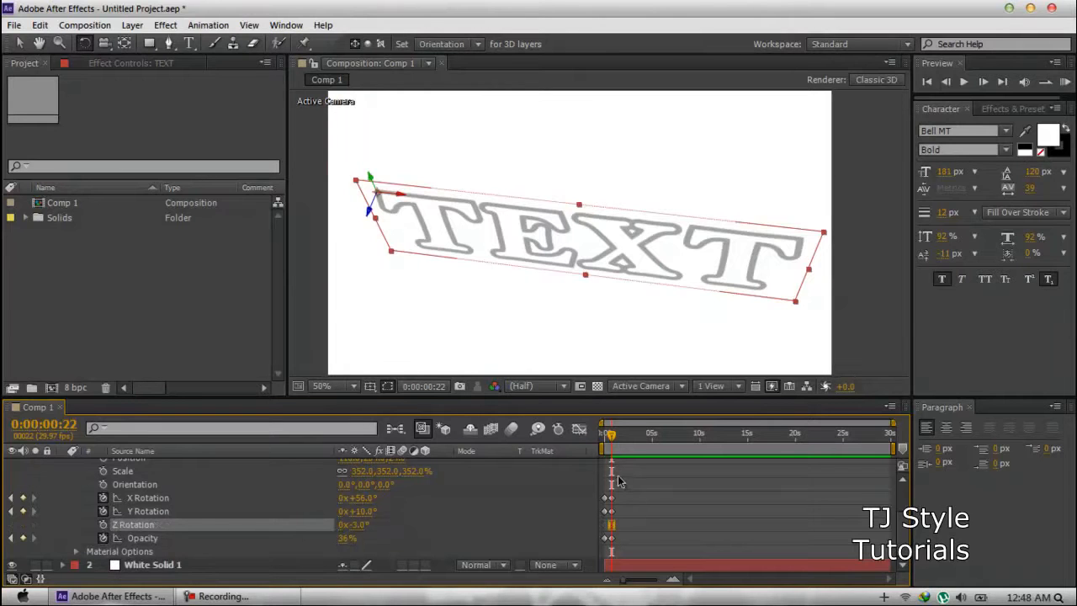
# - At 0:00:01:17, set the TEXT layer's X Rotation to 9°, Y Rotation to 2° and Z Rotation to 23°
pyautogui.moveTo(612, 439); pyautogui.dragTo(620, 437)
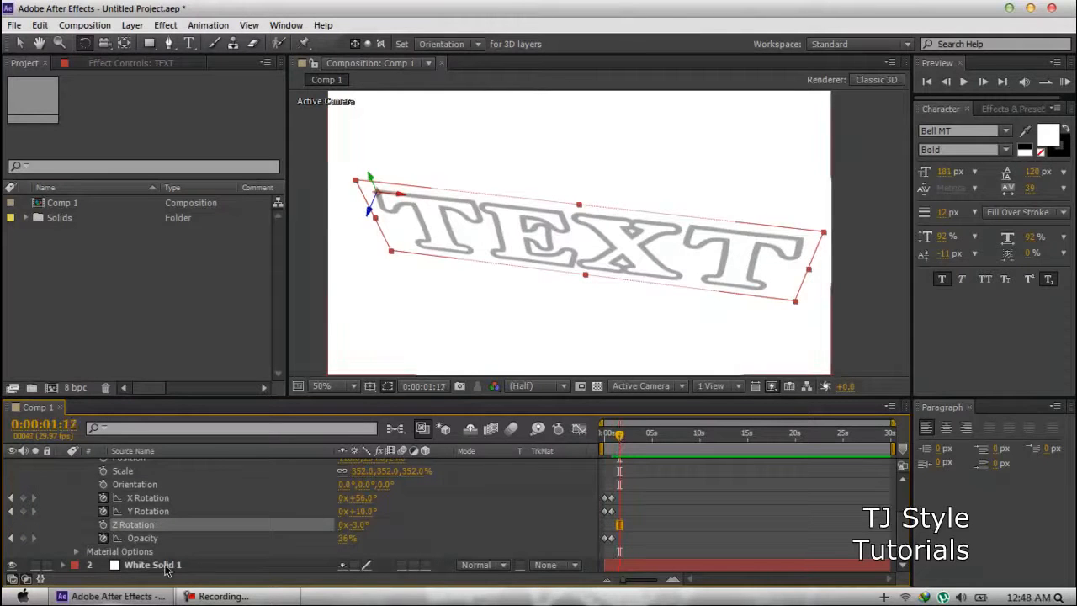
pyautogui.moveTo(366, 511)
pyautogui.mouseDown()
pyautogui.moveTo(317, 500)
pyautogui.moveTo(340, 500)
pyautogui.moveTo(363, 526)
pyautogui.moveTo(381, 525)
pyautogui.mouseUp()
# - Rotate the TEXT layer freehand to an orientation of about 301°, 331°, 302° and move it toward the middle of the composition
pyautogui.moveTo(534, 286); pyautogui.dragTo(604, 211)
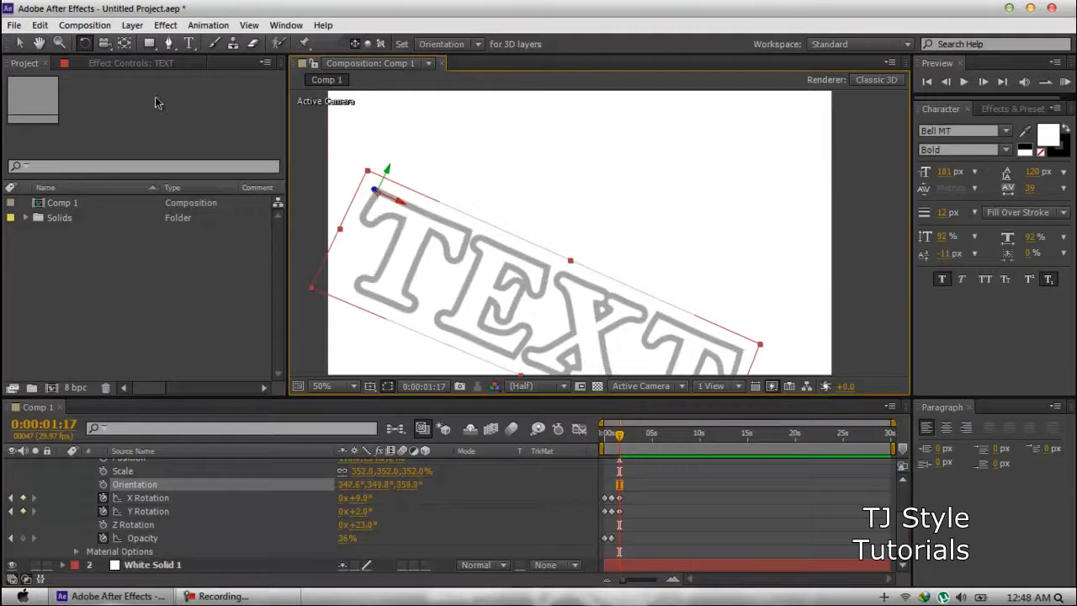
pyautogui.moveTo(632, 334); pyautogui.dragTo(507, 202)
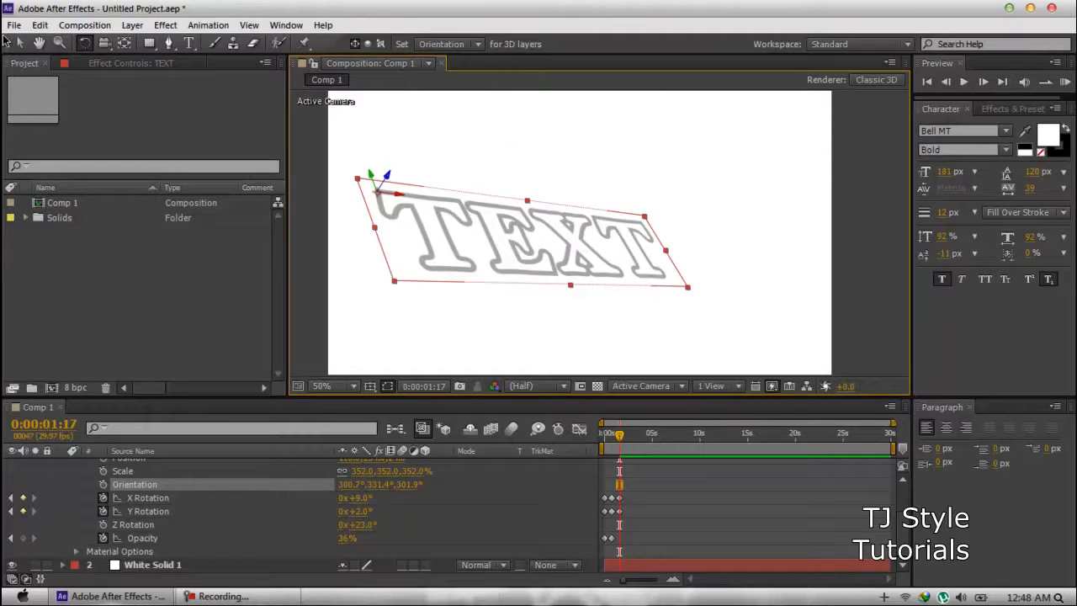
pyautogui.click(20, 43)
pyautogui.moveTo(593, 261); pyautogui.dragTo(661, 261)
# - Play a RAM preview of the text animation from the start of the composition and stop it
pyautogui.moveTo(625, 445); pyautogui.dragTo(599, 434)
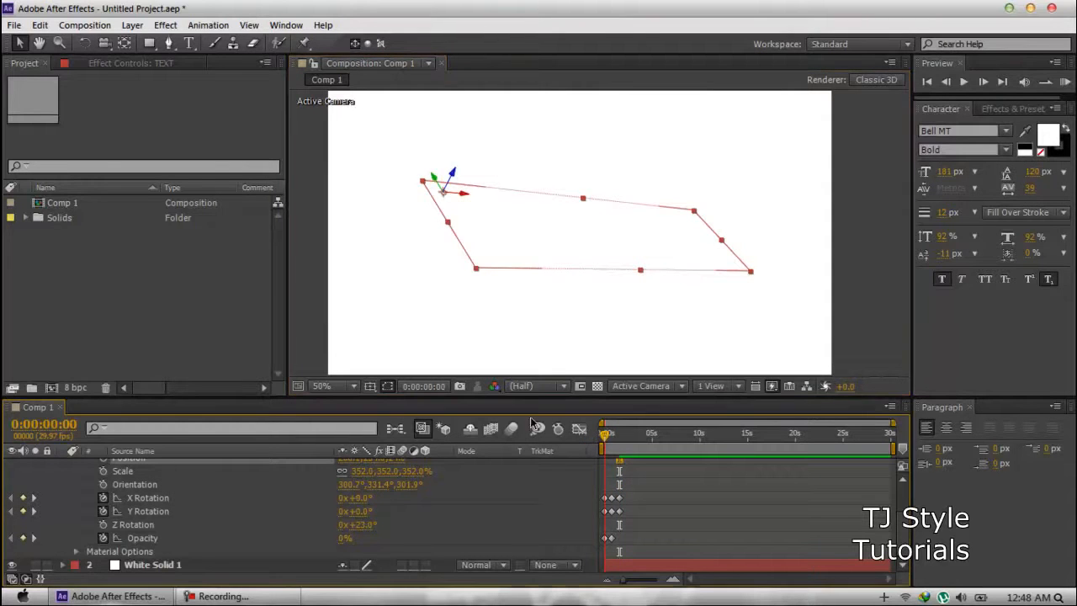
pyautogui.click(1065, 81)
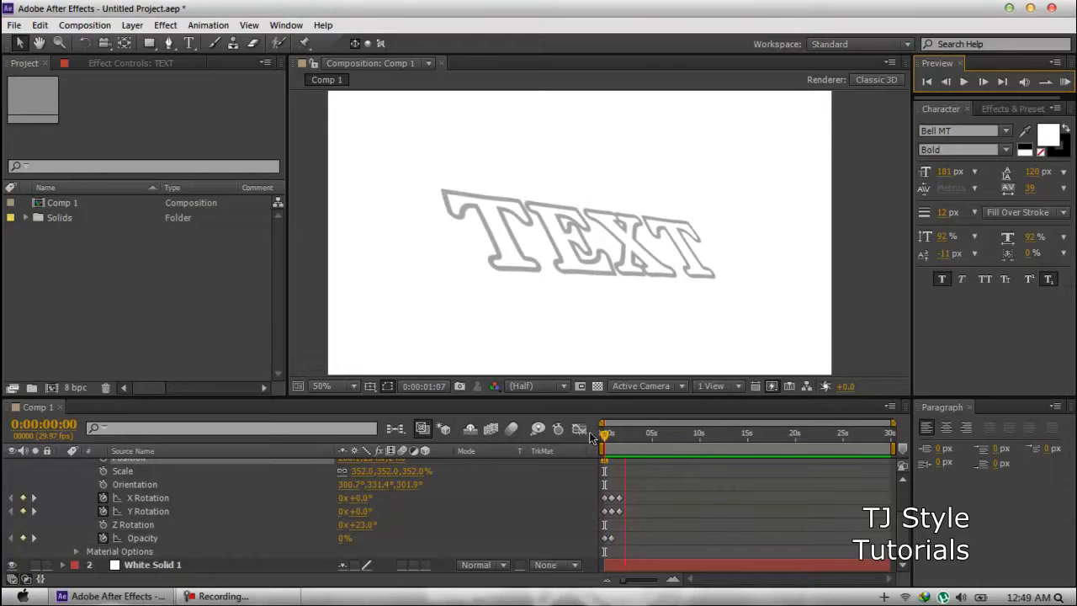
pyautogui.click(615, 441)
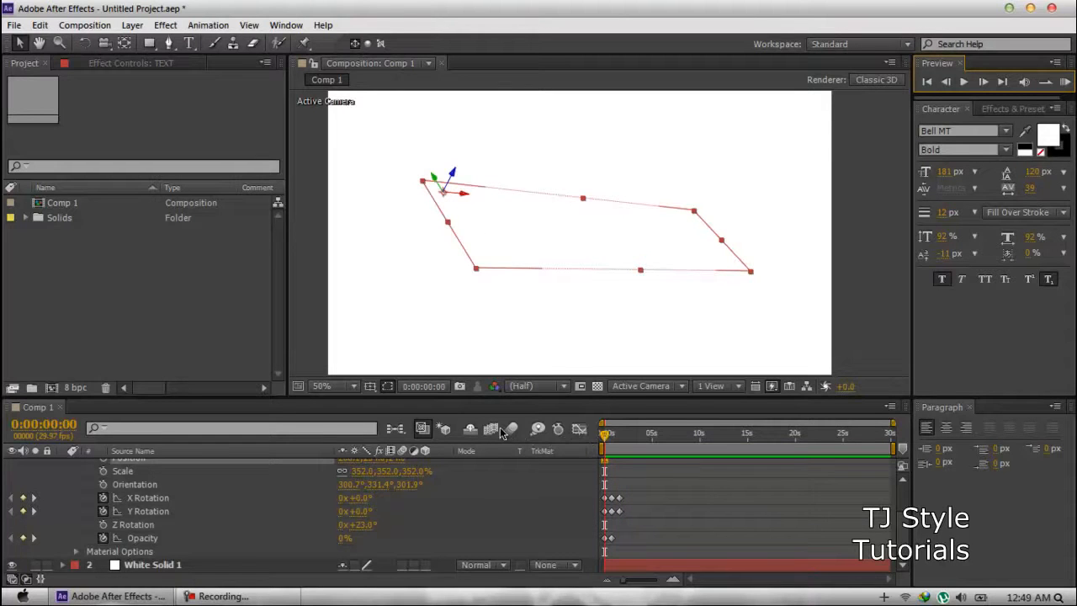
# - End the work area at the last rotation keyframes, 0:00:01:17, and return to the start of the composition
pyautogui.press('k')
pyautogui.press('k')
pyautogui.press('k')
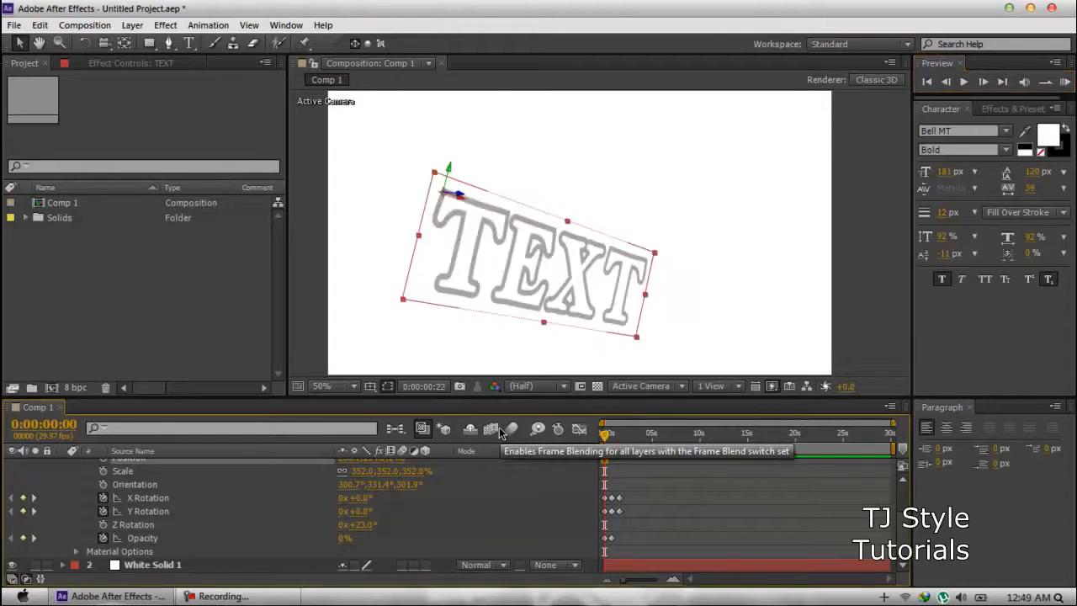
pyautogui.press('j')
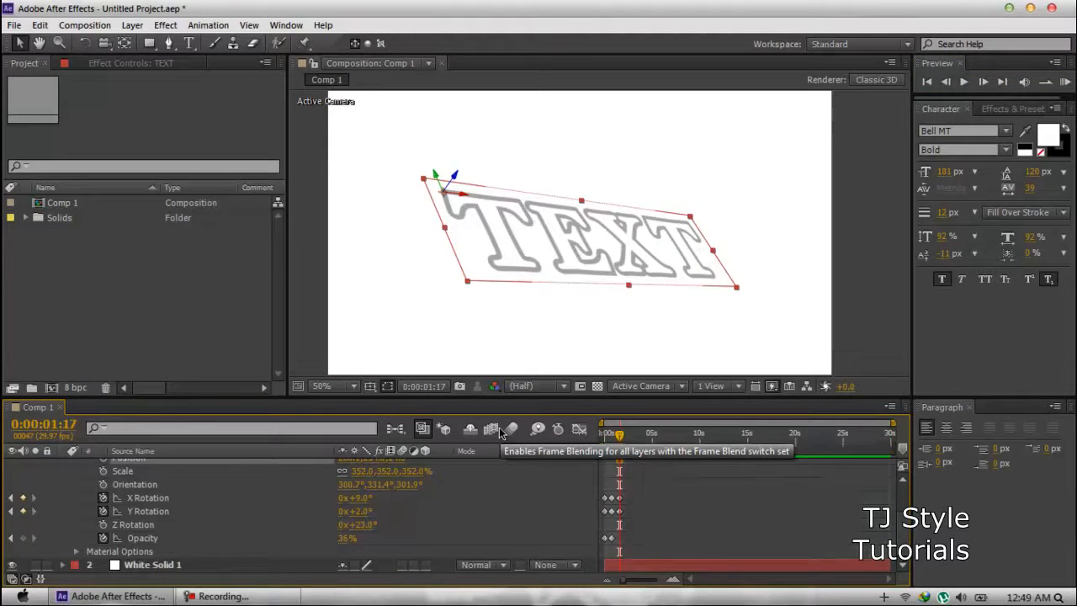
pyautogui.moveTo(618, 436); pyautogui.dragTo(605, 435)
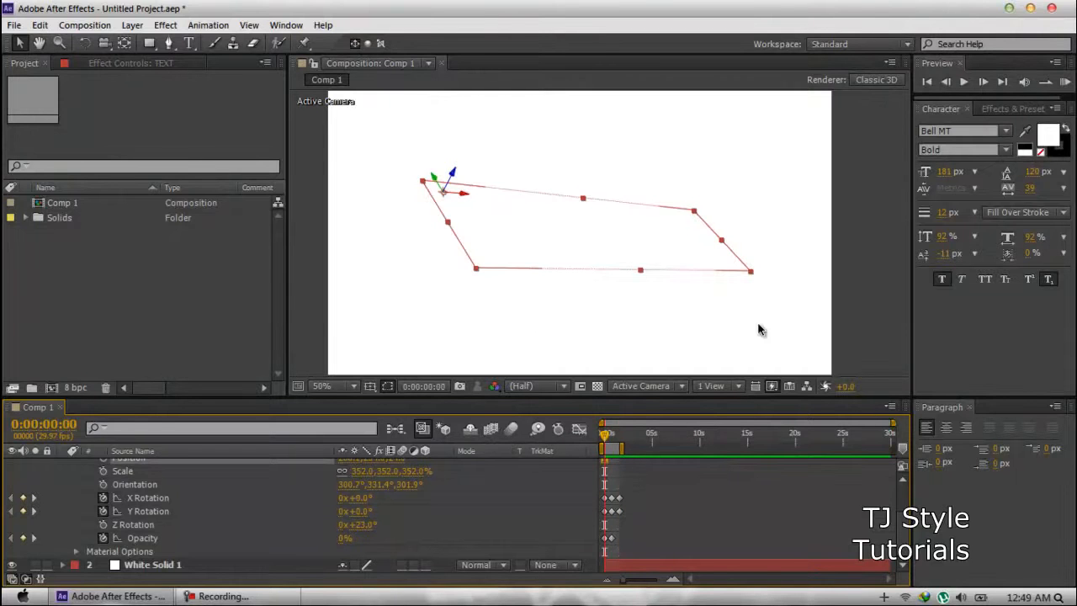
# - Run the RAM preview of the shortened work area twice to check the text animation
pyautogui.click(1066, 82)
pyautogui.click(586, 262)
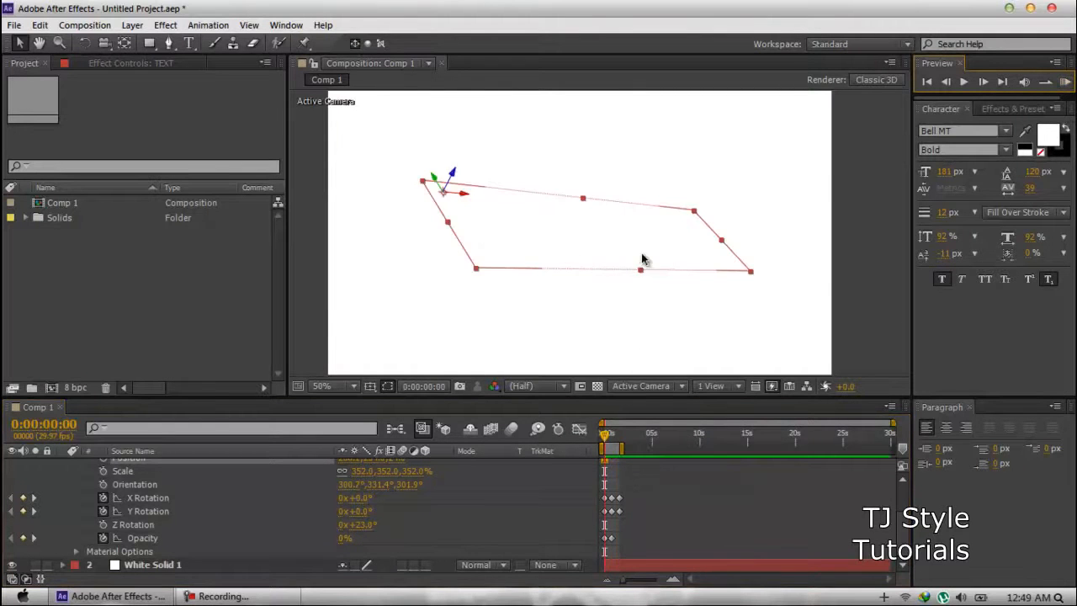
pyautogui.click(1066, 82)
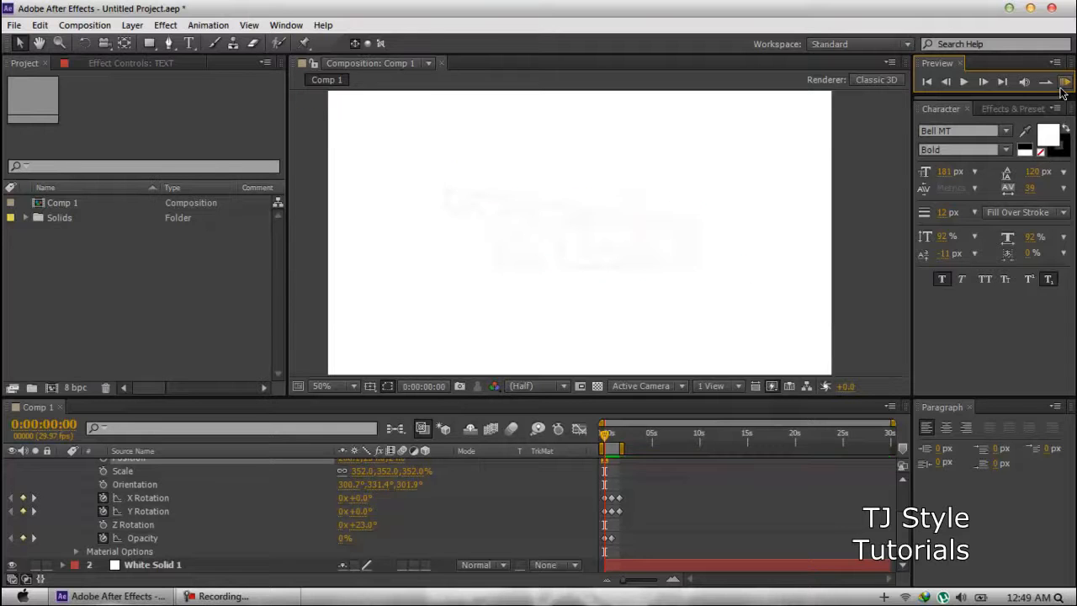
pyautogui.press('space')
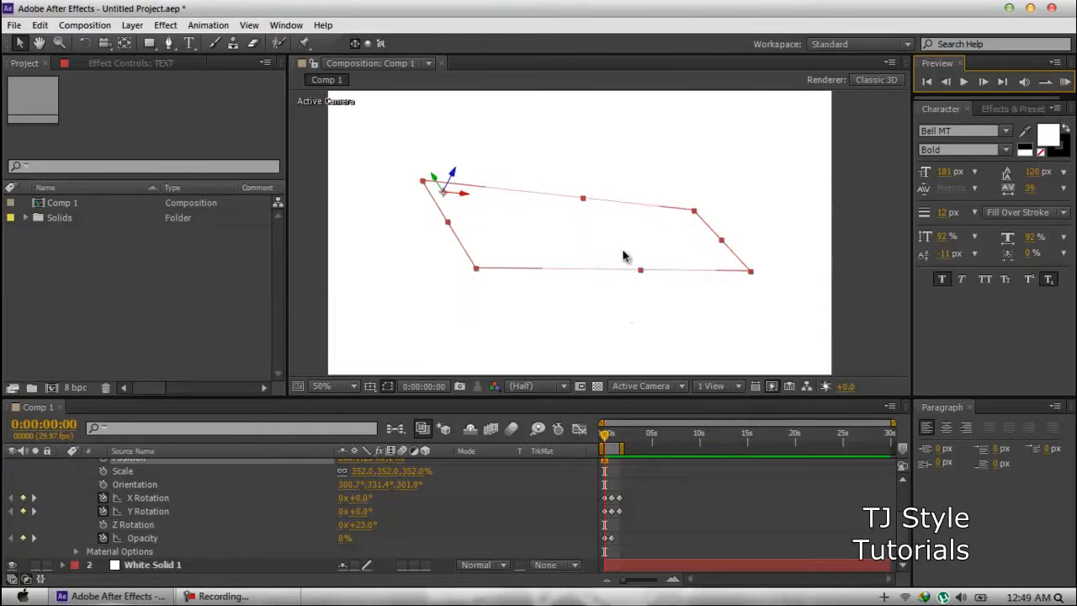
# - Keyframe a higher Opacity for the TEXT layer at 0:00:01:17 and preview the animation from the start
pyautogui.moveTo(606, 437); pyautogui.dragTo(619, 438)
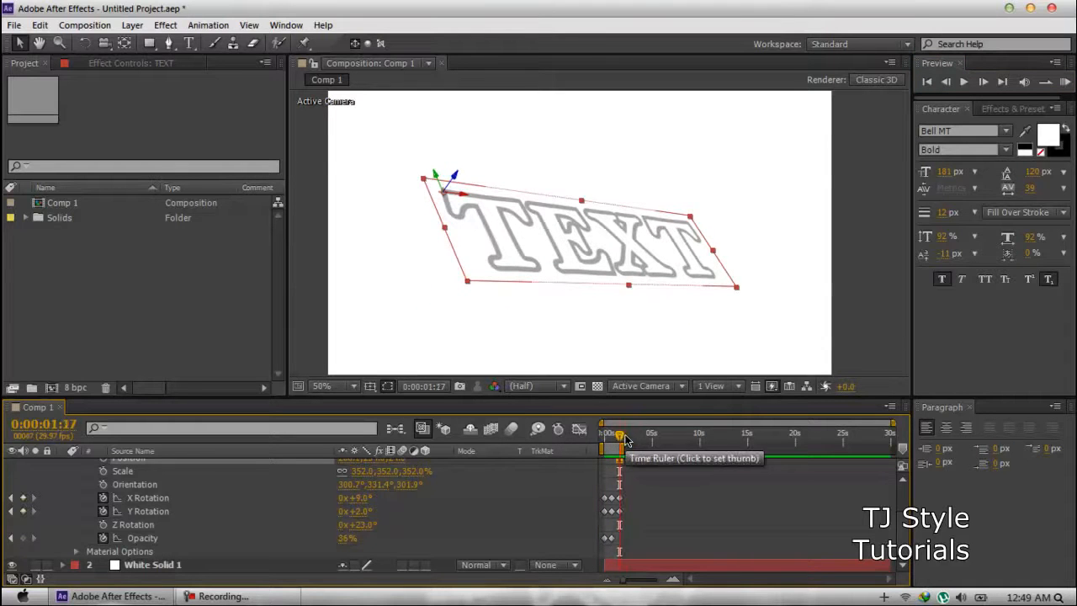
pyautogui.moveTo(348, 539); pyautogui.dragTo(825, 492)
pyautogui.moveTo(621, 436); pyautogui.dragTo(527, 443)
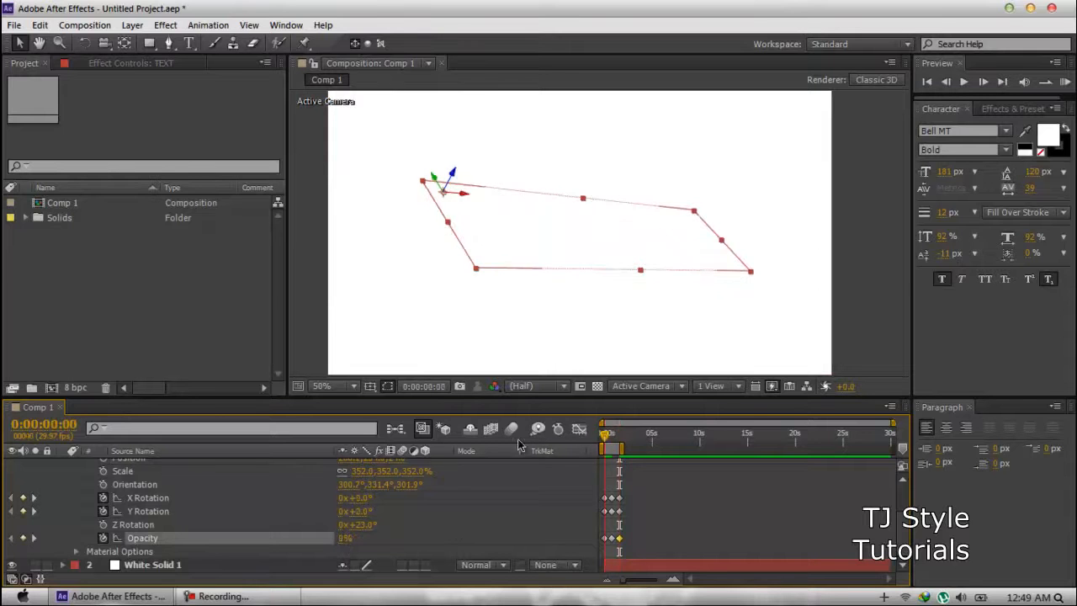
pyautogui.click(1065, 83)
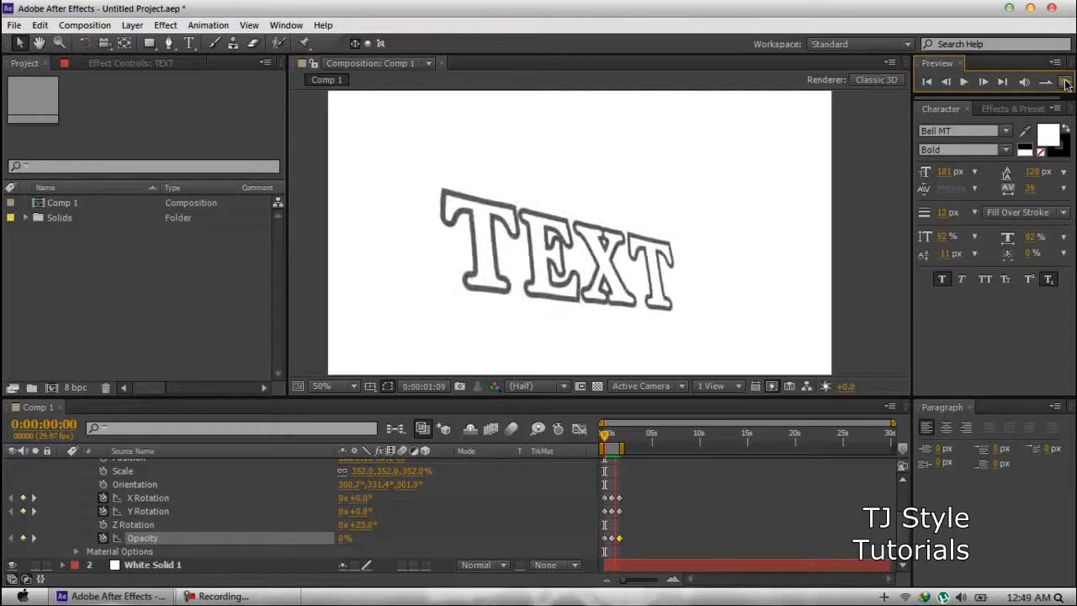
pyautogui.click(1066, 82)
pyautogui.click(236, 597)
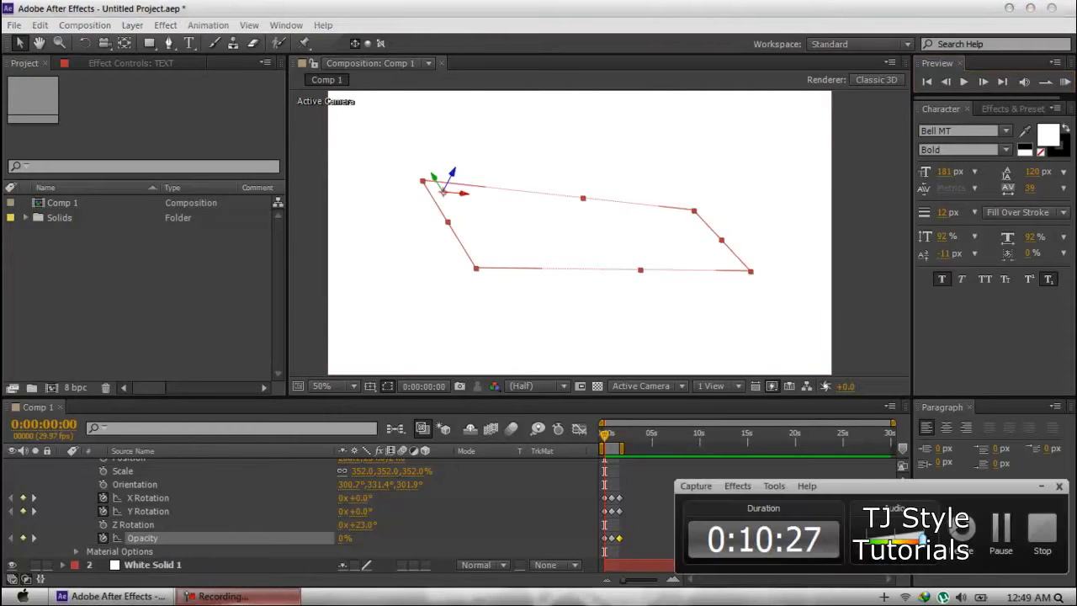